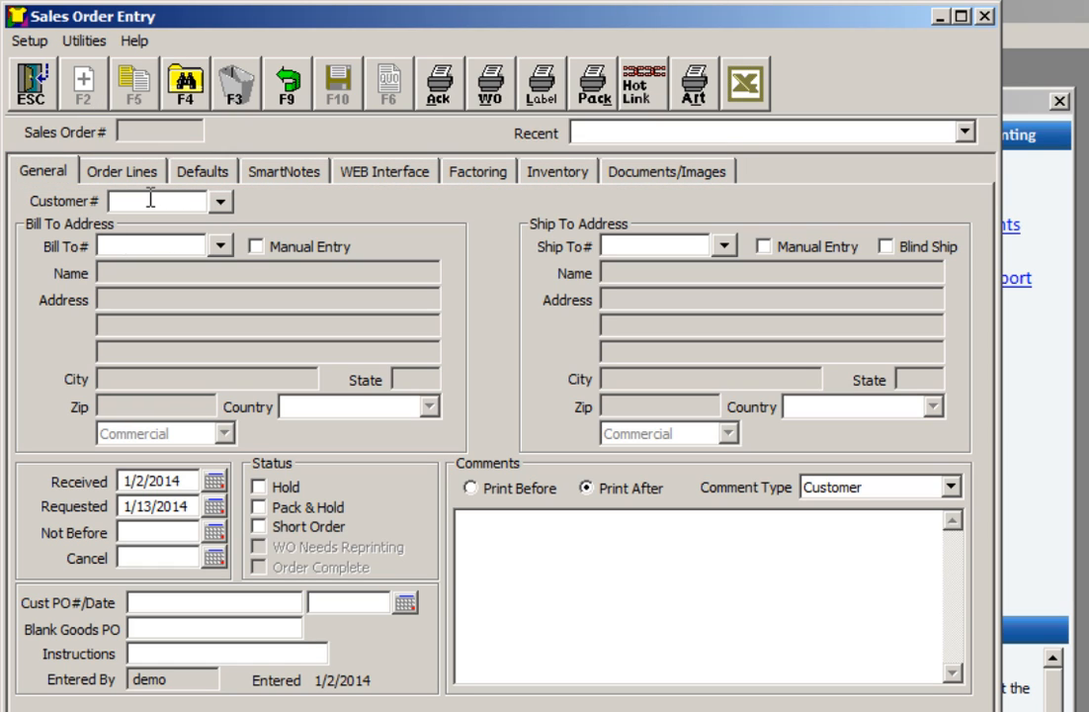
Set the order's customer to Tom's T-Shirts and dismiss the customer's smart note about order lead time
{"action": "type", "text": "TOM"}
{"action": "left_click", "coordinate": [220, 200]}
{"action": "double_click", "coordinate": [195, 200]}
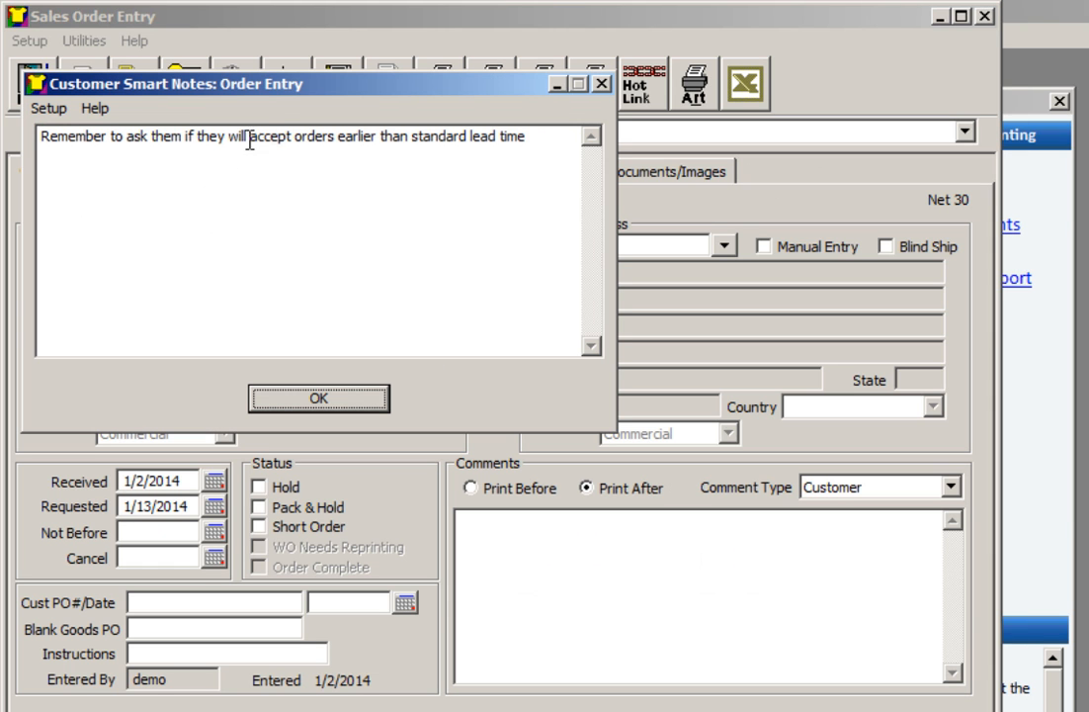
{"action": "left_click_drag", "start_coordinate": [295, 89], "coordinate": [538, 329]}
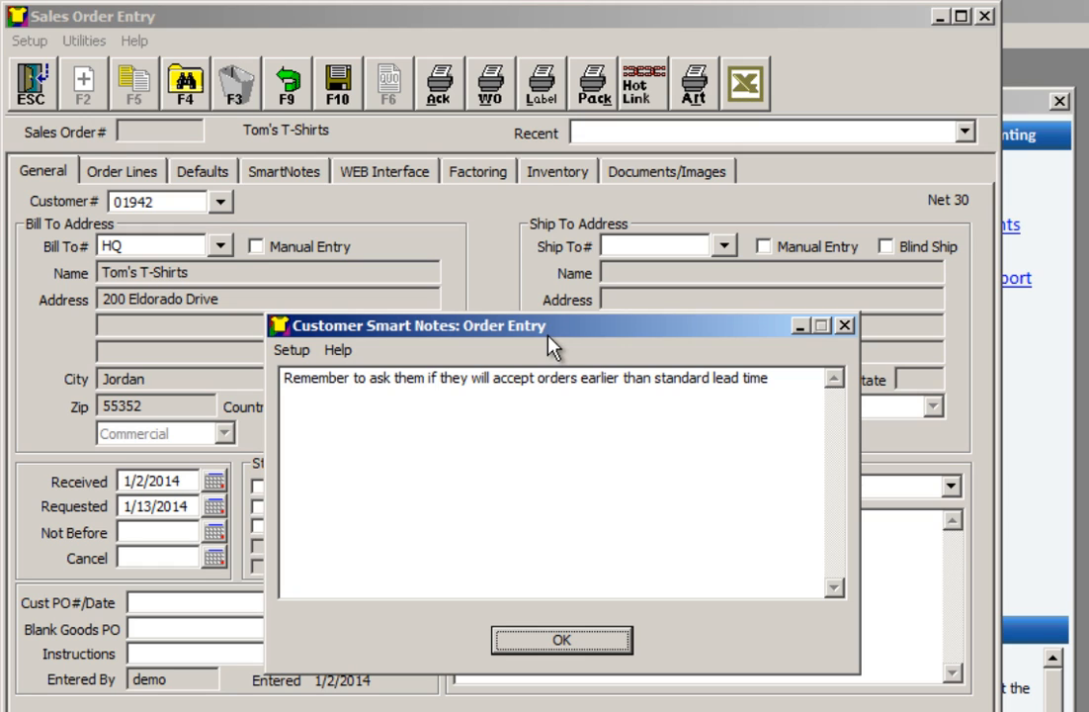
{"action": "left_click", "coordinate": [564, 641]}
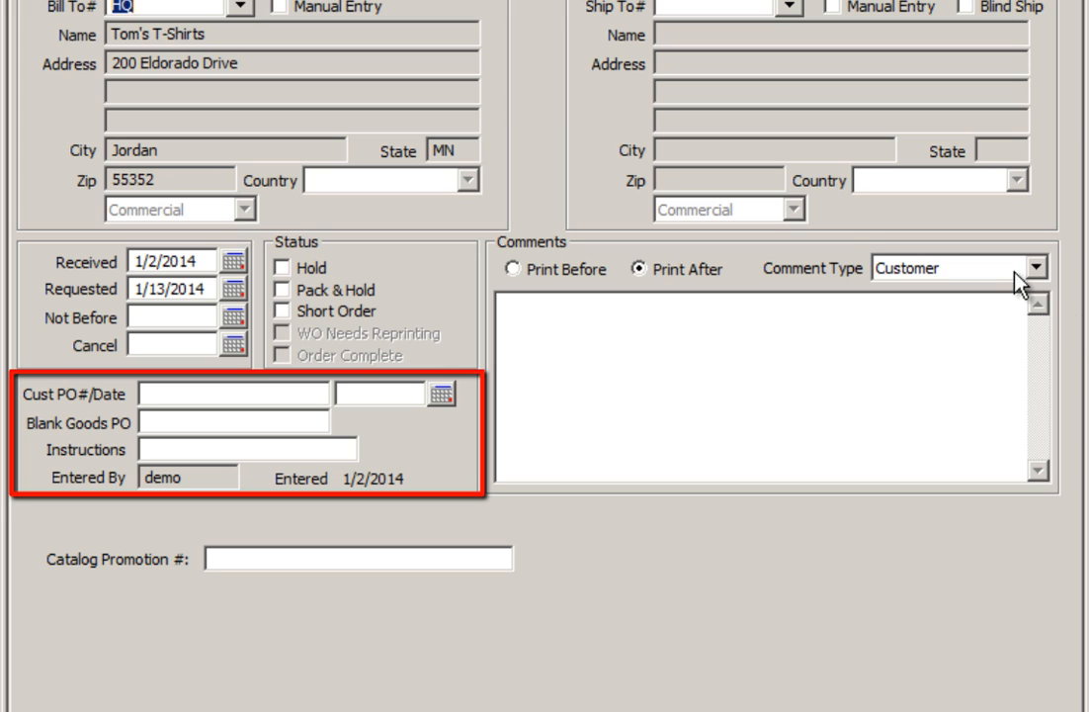
Check the comment types available for the order's comments
{"action": "left_click", "coordinate": [1033, 272]}
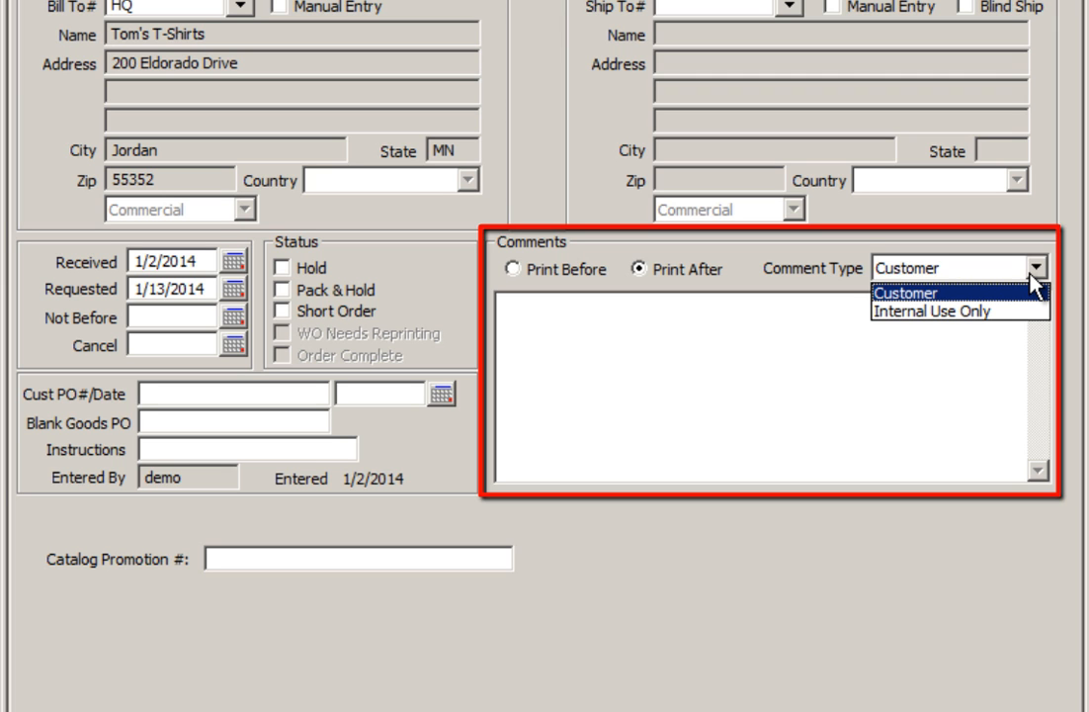
{"action": "left_click", "coordinate": [894, 466]}
Start editing the order's custom fields and add a string field below Catalog Promotion #
{"action": "right_click", "coordinate": [785, 663]}
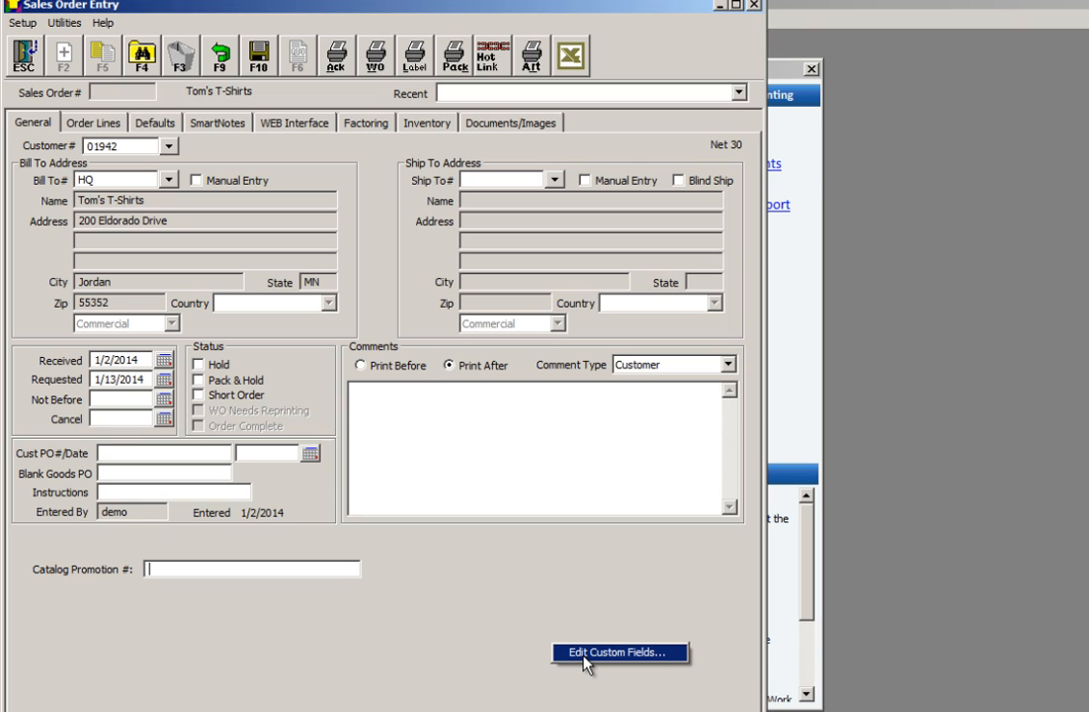
{"action": "left_click", "coordinate": [585, 655]}
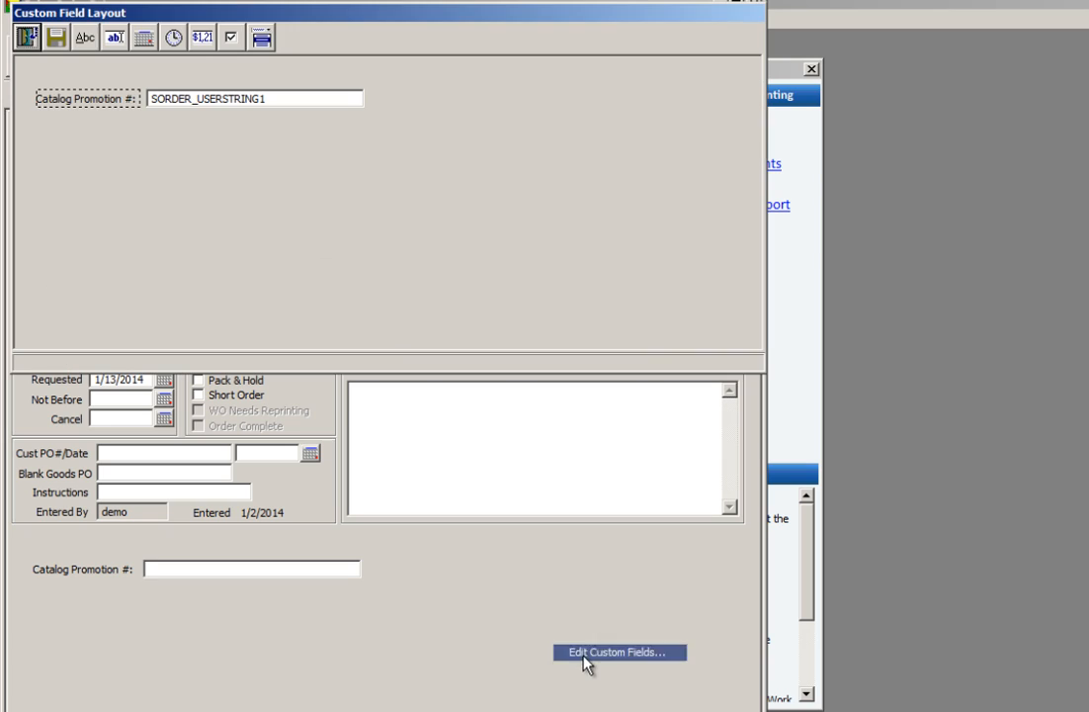
{"action": "left_click_drag", "start_coordinate": [146, 125], "coordinate": [358, 131]}
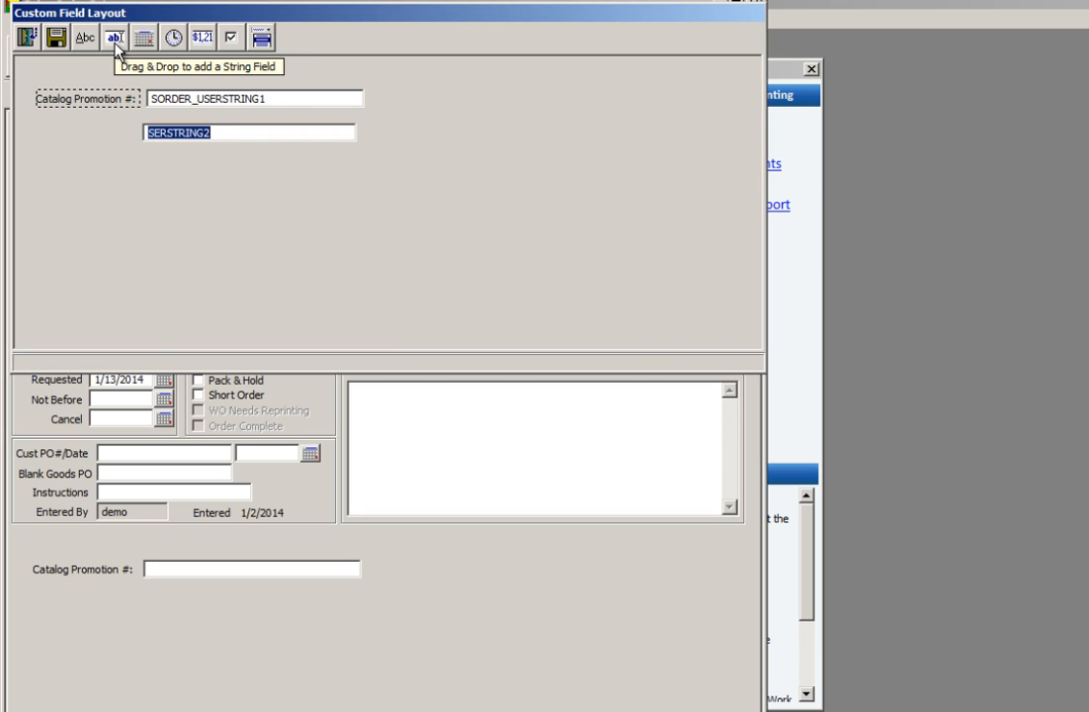
Add a label reading "New field" next to the added string field
{"action": "left_click_drag", "start_coordinate": [114, 45], "coordinate": [83, 134]}
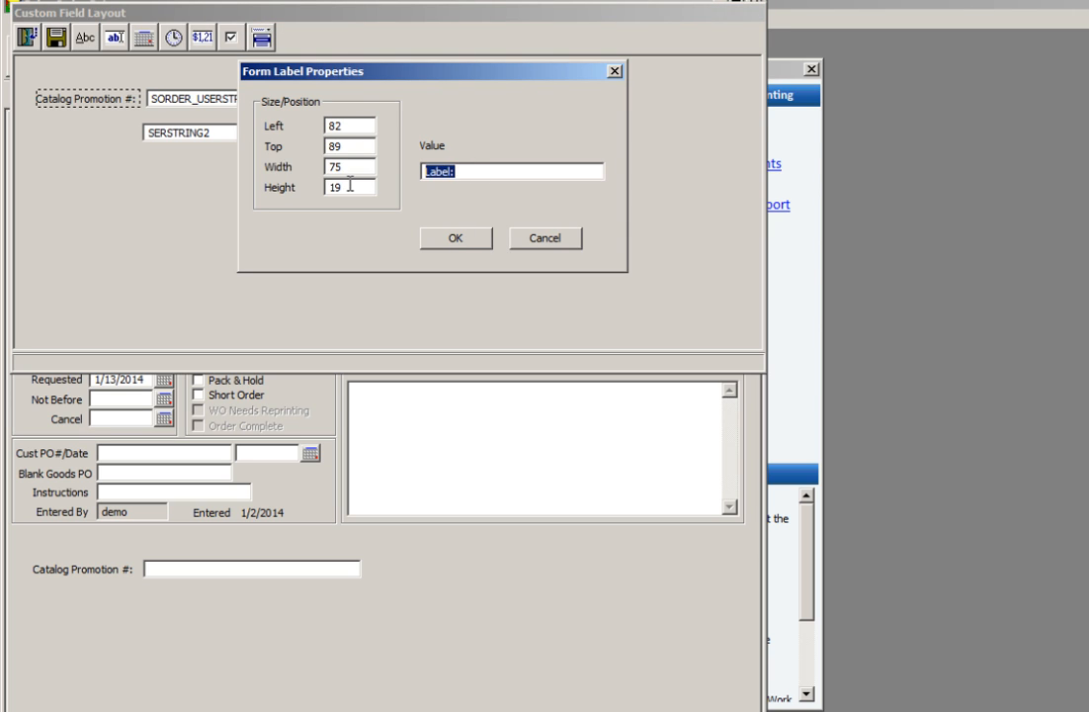
{"action": "type", "text": "New field"}
{"action": "left_click", "coordinate": [442, 242]}
Align the "New field" label and its string field under the Catalog Promotion # row and save the layout
{"action": "left_click_drag", "start_coordinate": [92, 148], "coordinate": [66, 122]}
{"action": "left_click_drag", "start_coordinate": [150, 128], "coordinate": [162, 126]}
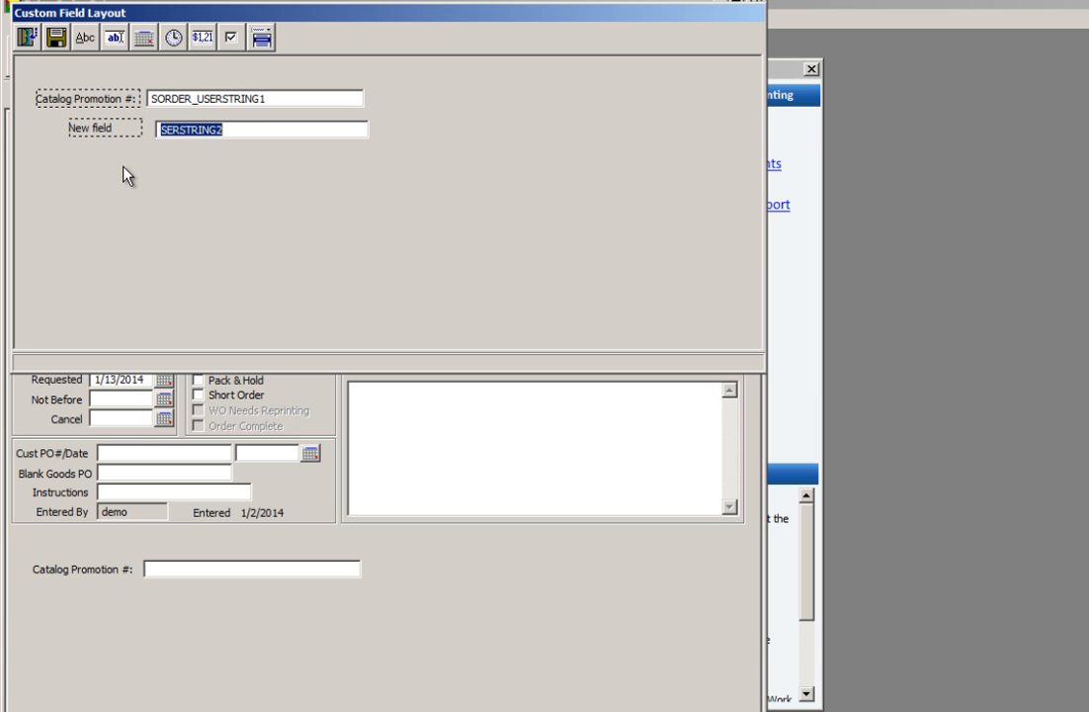
{"action": "left_click", "coordinate": [55, 40]}
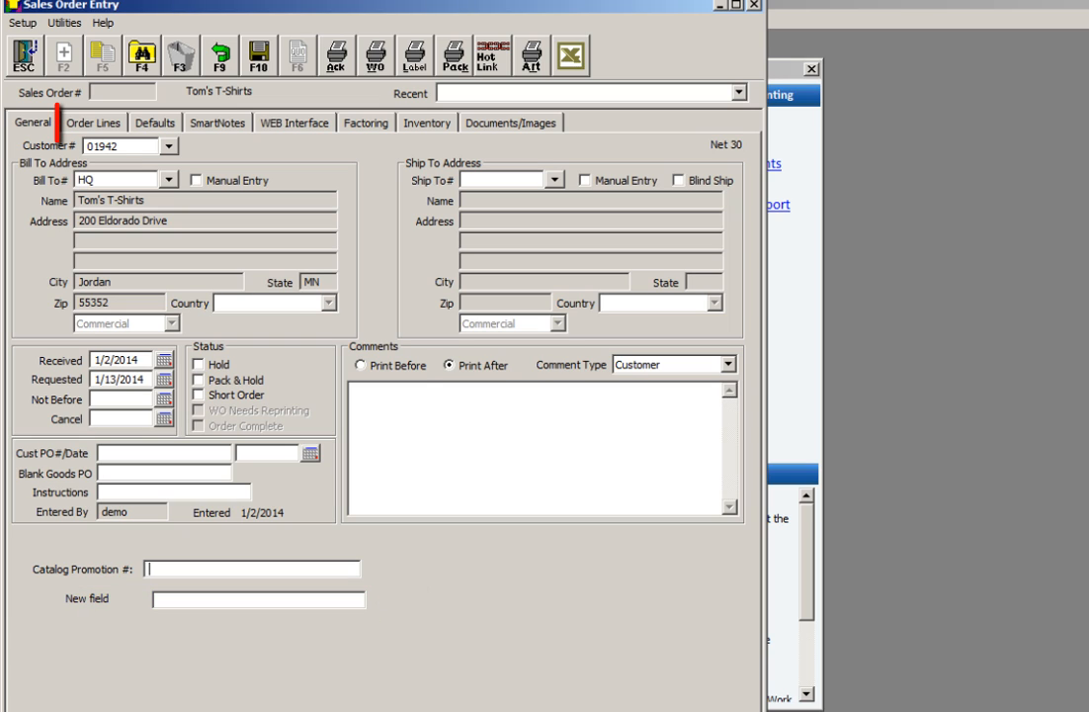
Choose the CENTRAL garment design for the order lines
{"action": "left_click", "coordinate": [96, 123]}
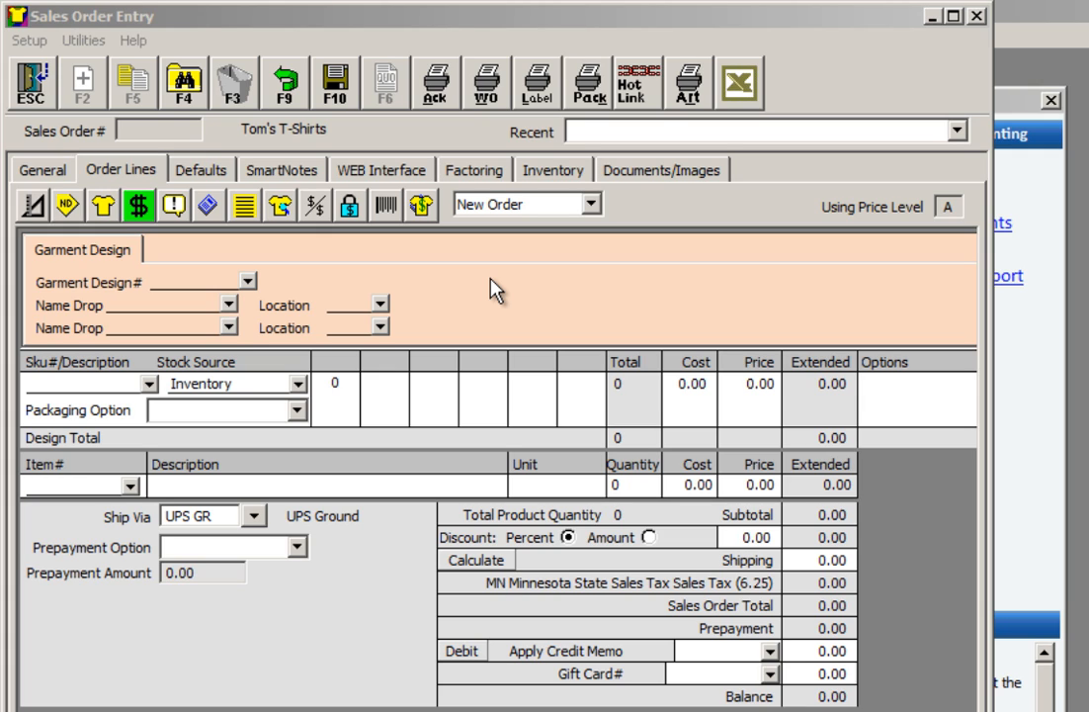
{"action": "left_click", "coordinate": [248, 282]}
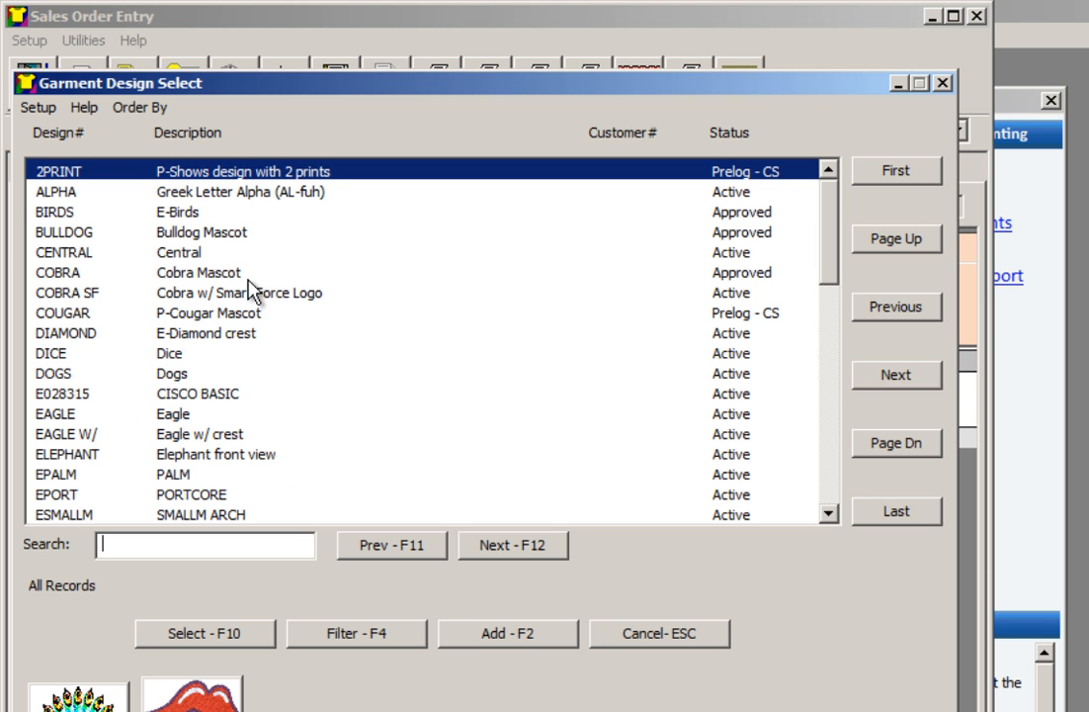
{"action": "double_click", "coordinate": [203, 255]}
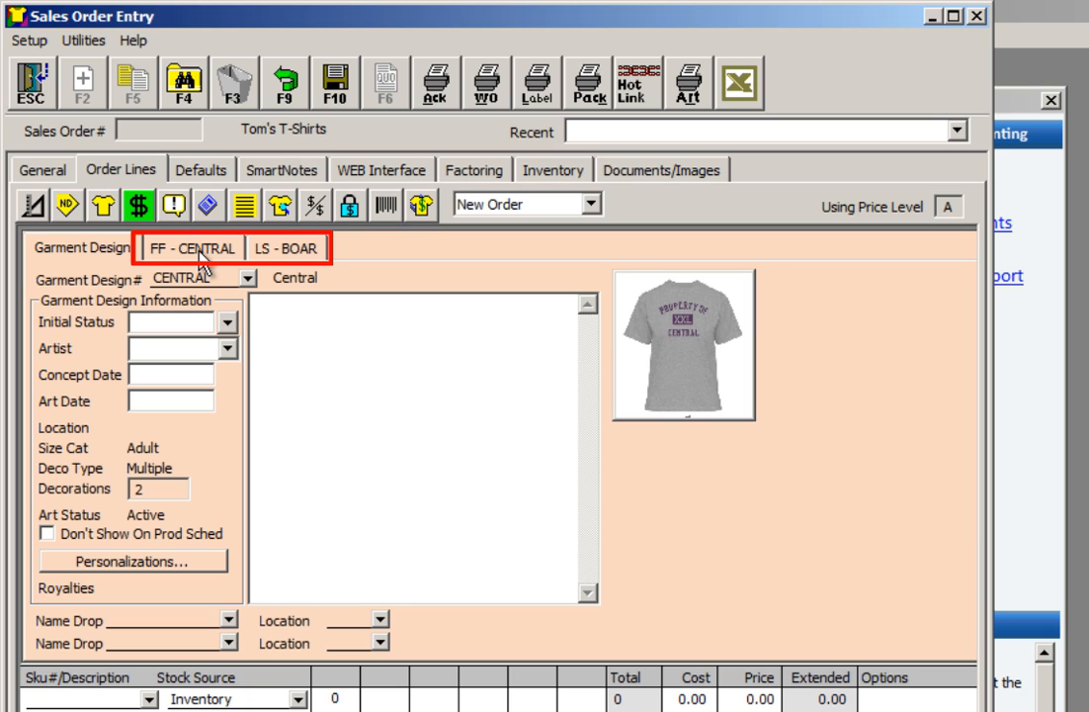
Review the settings of the design's FF - CENTRAL screen print and LS - BOAR embroidery decorations
{"action": "left_click", "coordinate": [199, 253]}
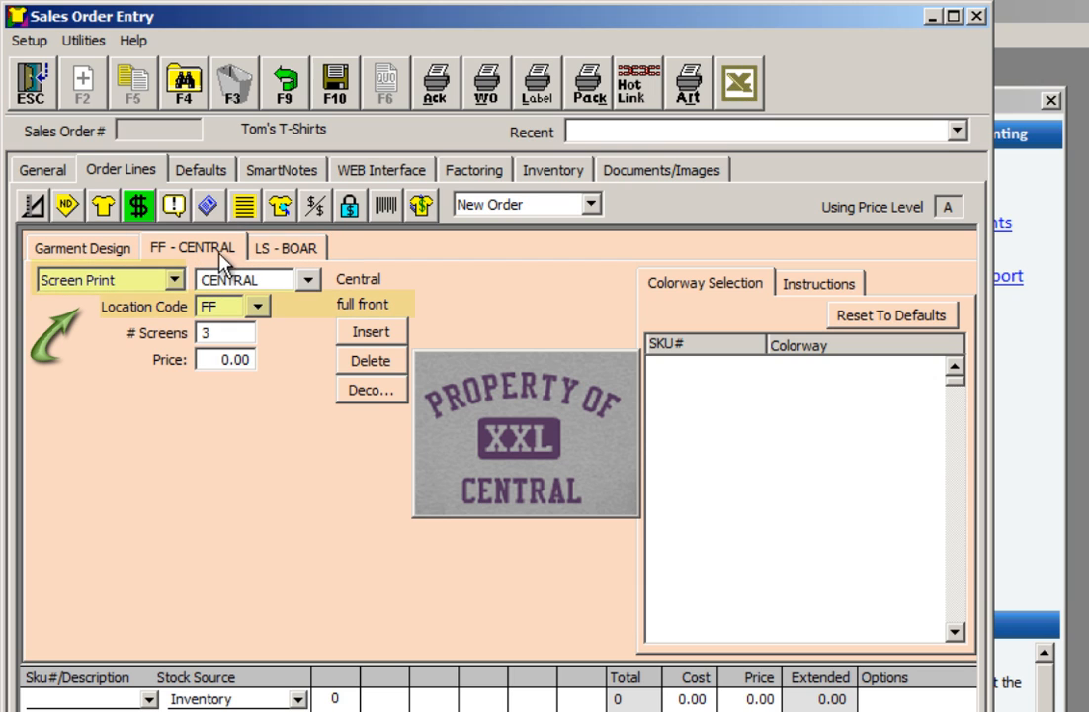
{"action": "left_click", "coordinate": [273, 250]}
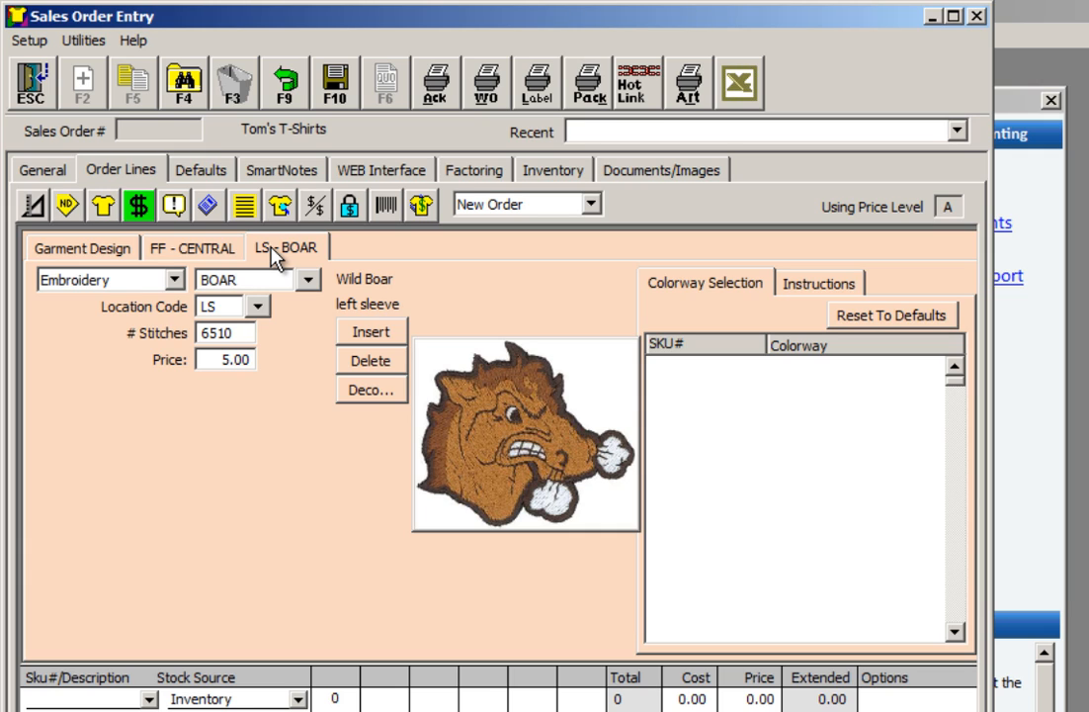
Insert a new Packaging decoration into the garment design and delete it again
{"action": "left_click", "coordinate": [376, 340]}
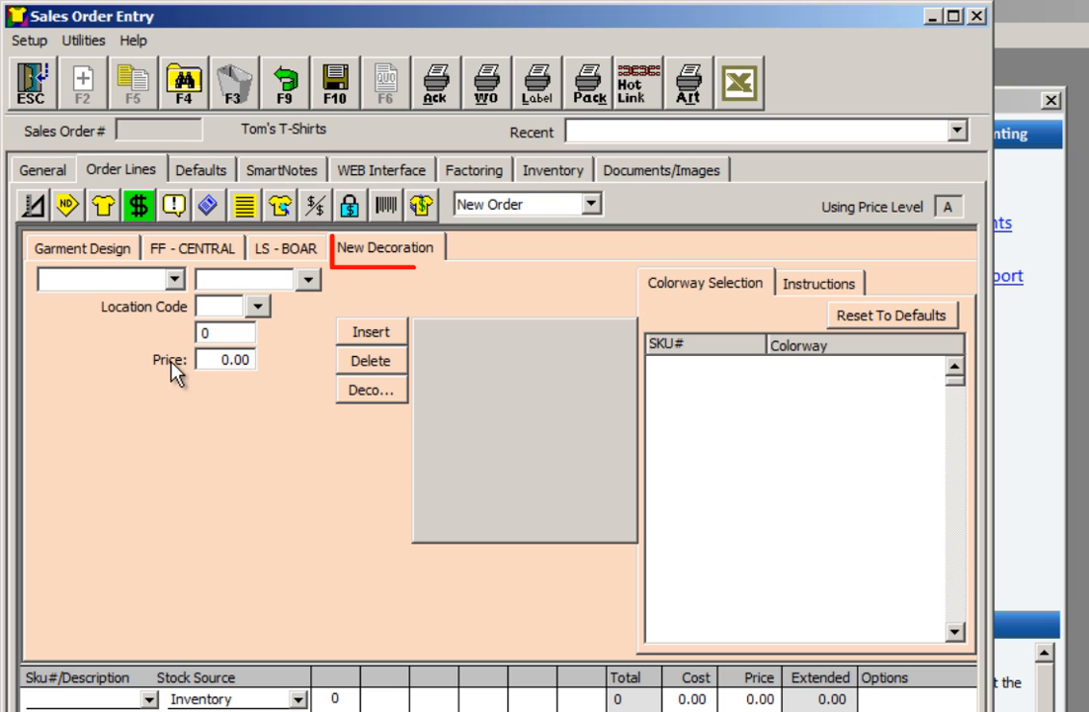
{"action": "left_click", "coordinate": [175, 281]}
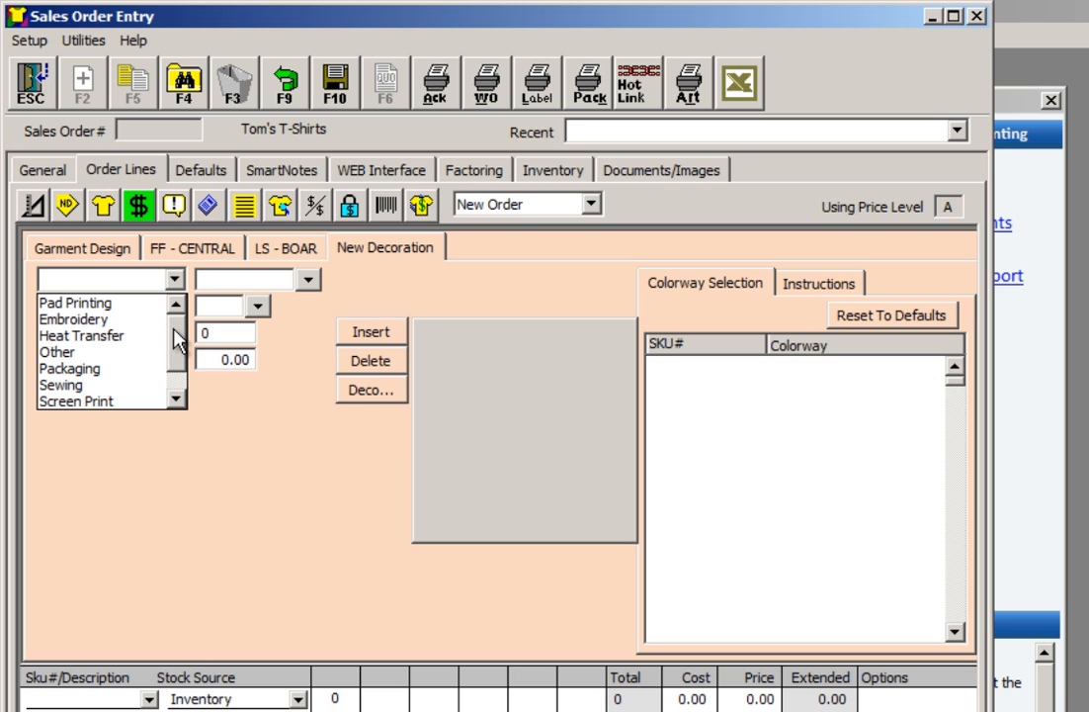
{"action": "scroll", "coordinate": [178, 355], "scroll_direction": "down", "scroll_amount": 1}
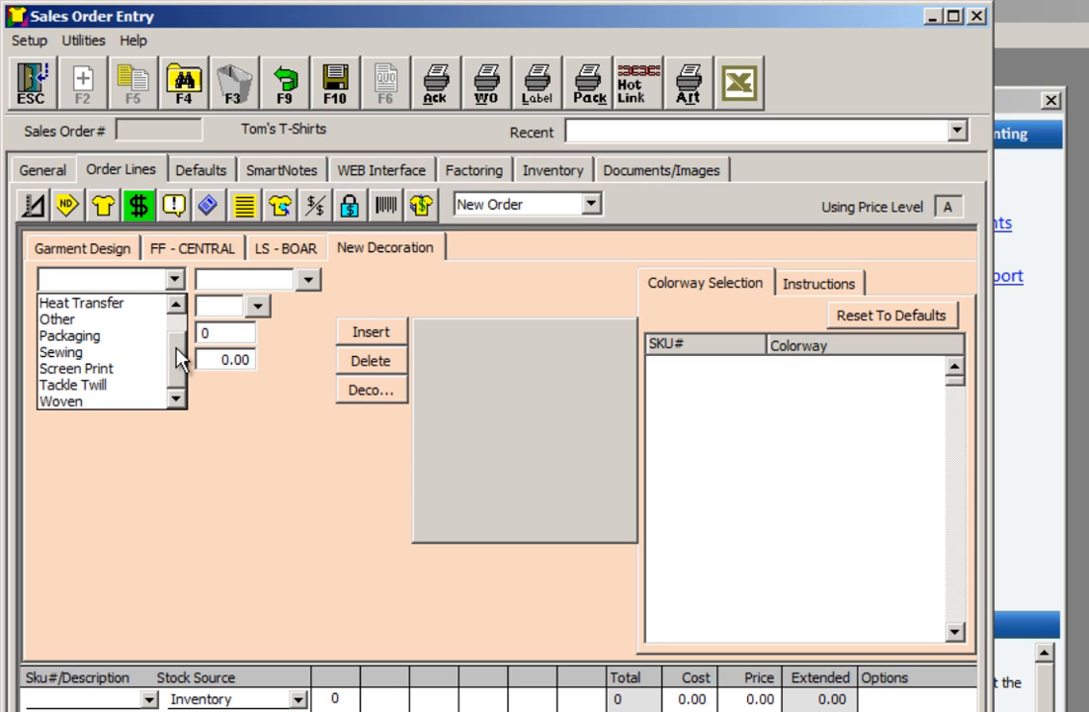
{"action": "left_click", "coordinate": [132, 337]}
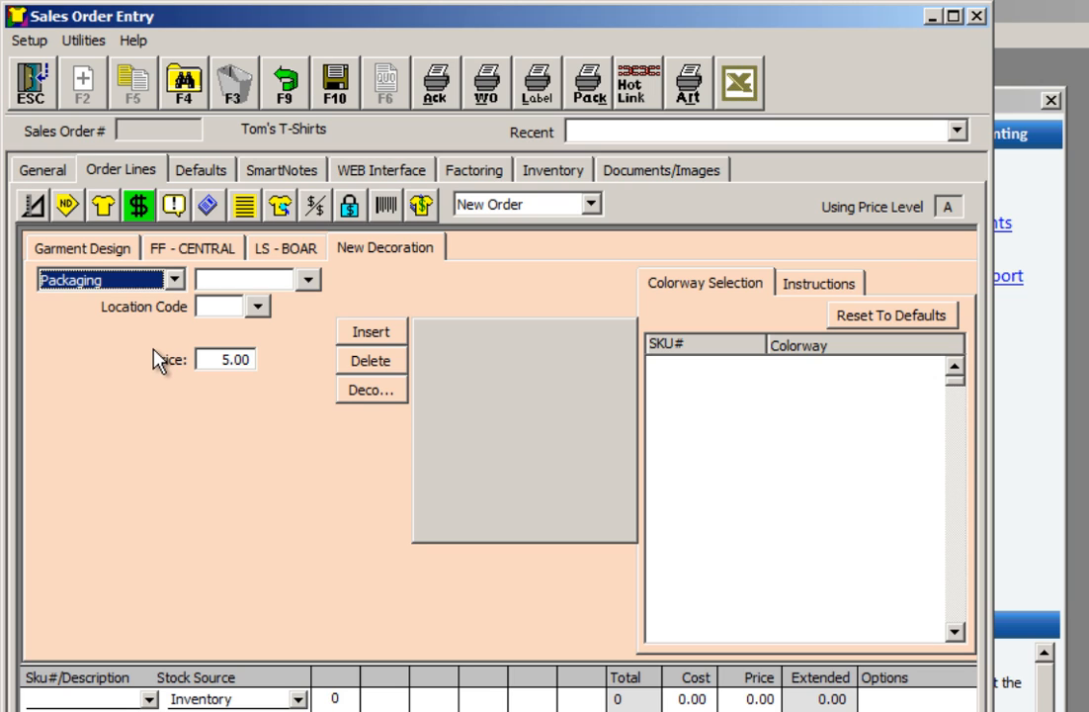
{"action": "left_click", "coordinate": [378, 373]}
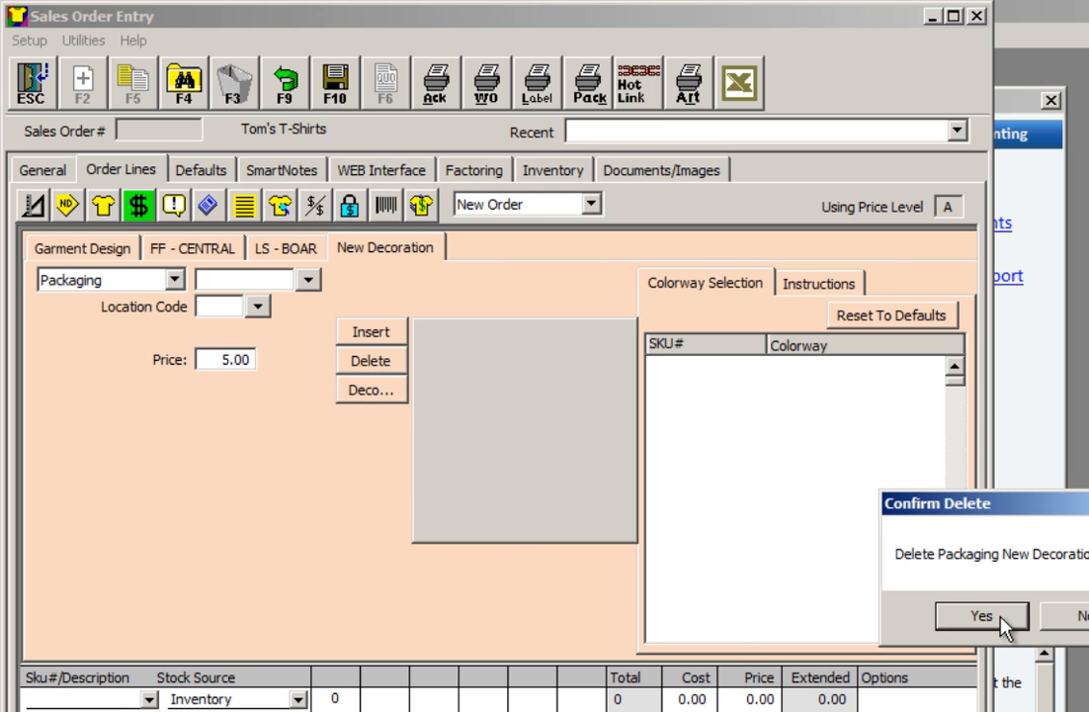
{"action": "left_click", "coordinate": [907, 619]}
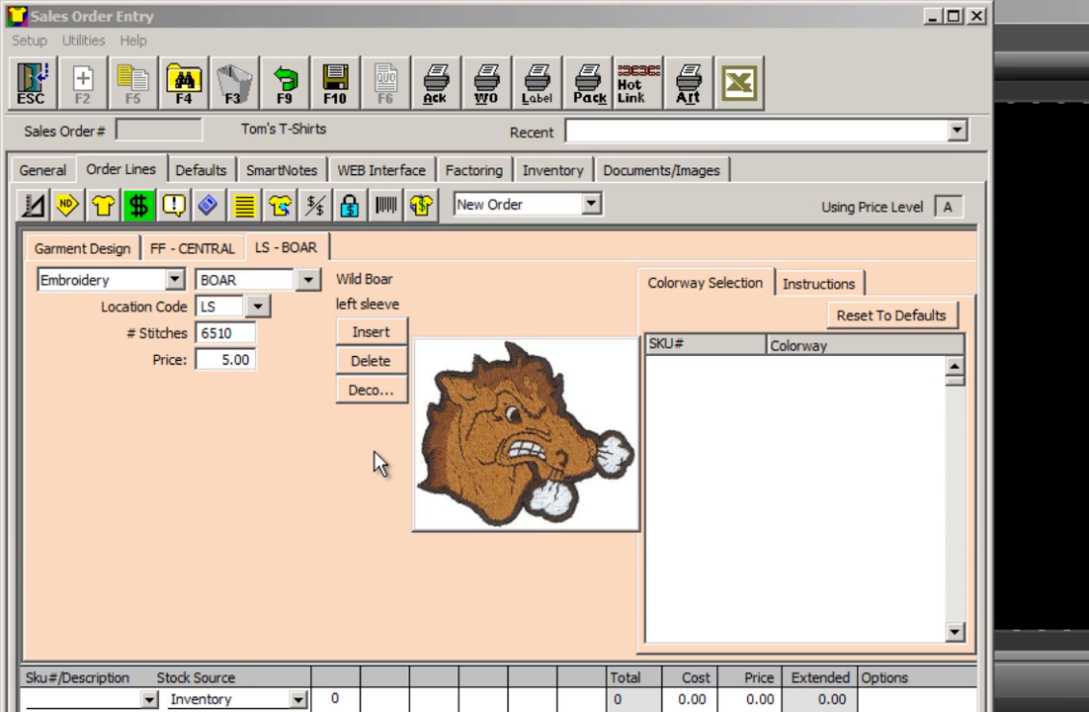
Open the BOAR decoration's design record and examine its details and the Primary Coloration and secondary color variations
{"action": "left_click", "coordinate": [380, 396]}
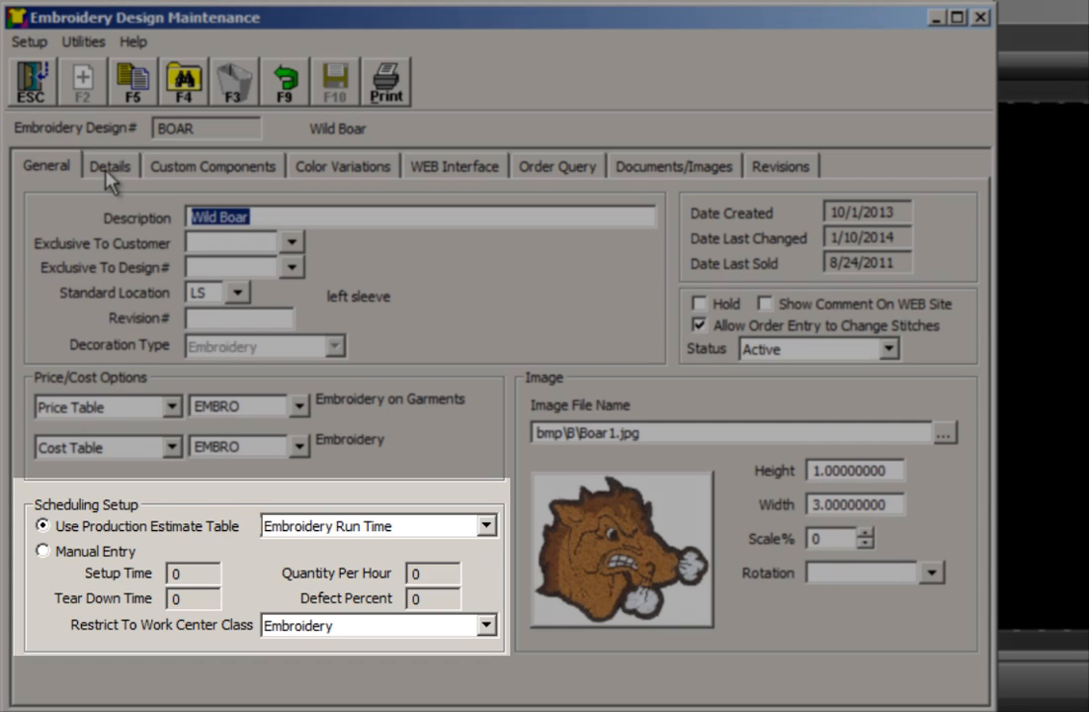
{"action": "left_click", "coordinate": [107, 168]}
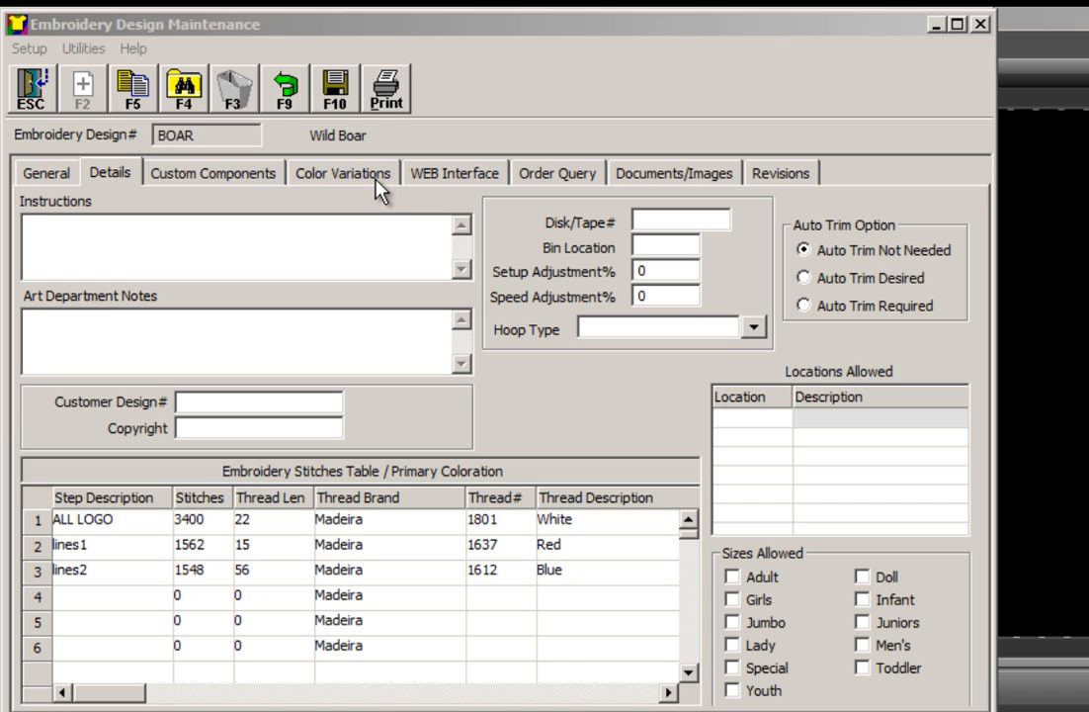
{"action": "left_click", "coordinate": [377, 191]}
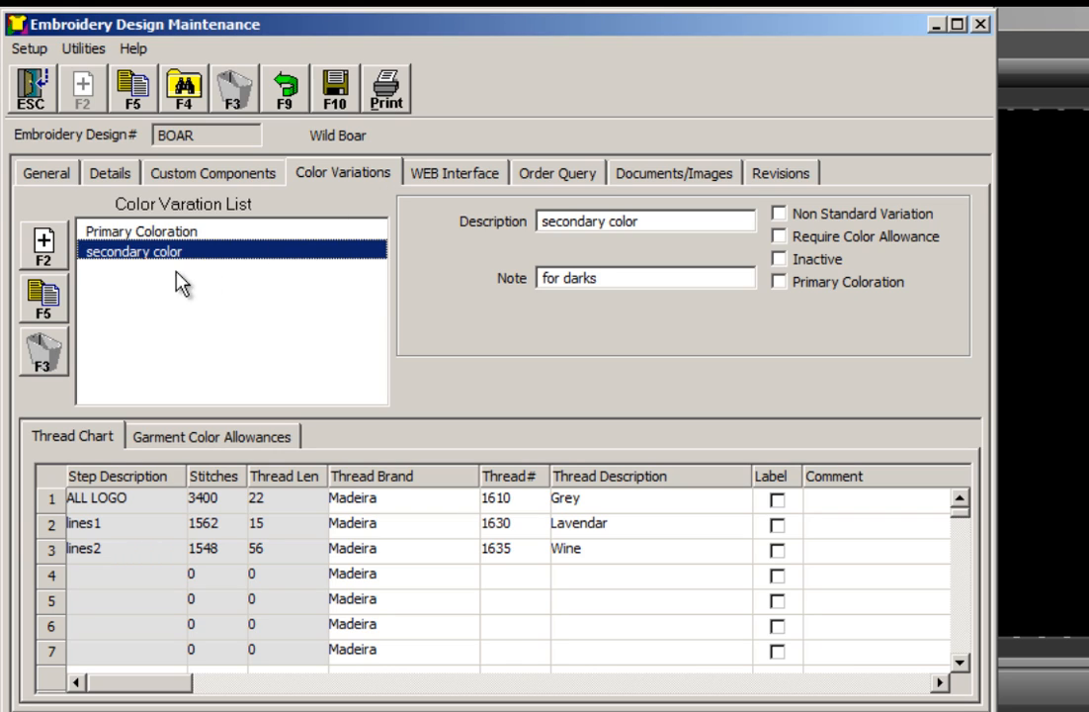
{"action": "left_click", "coordinate": [136, 235]}
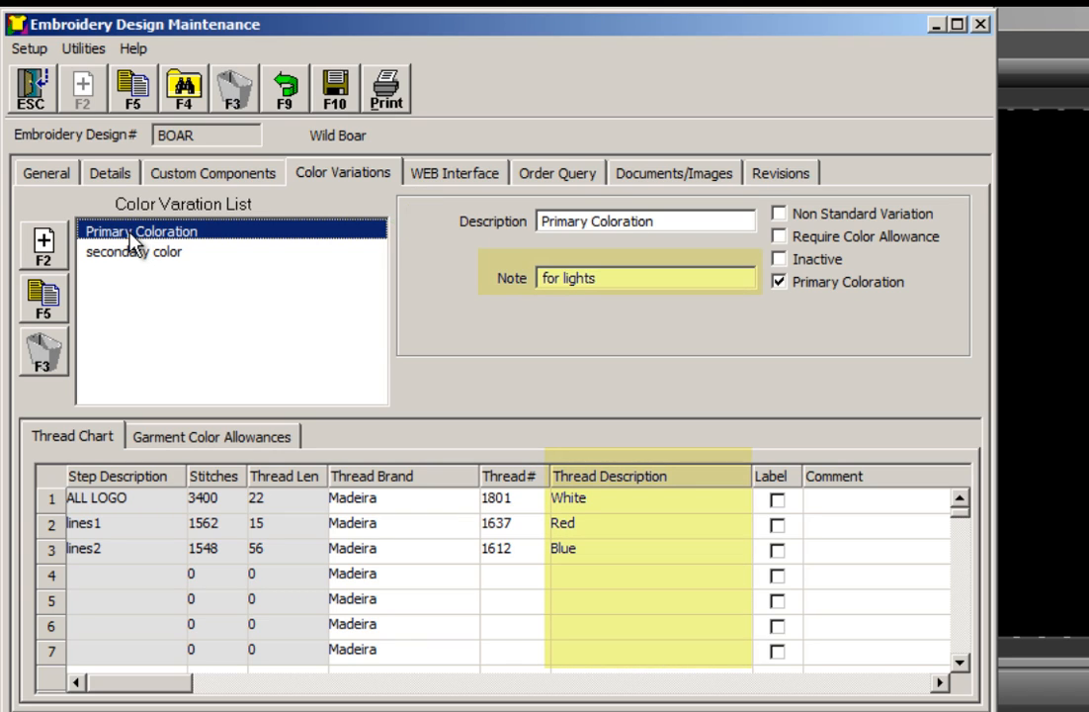
{"action": "left_click", "coordinate": [170, 259]}
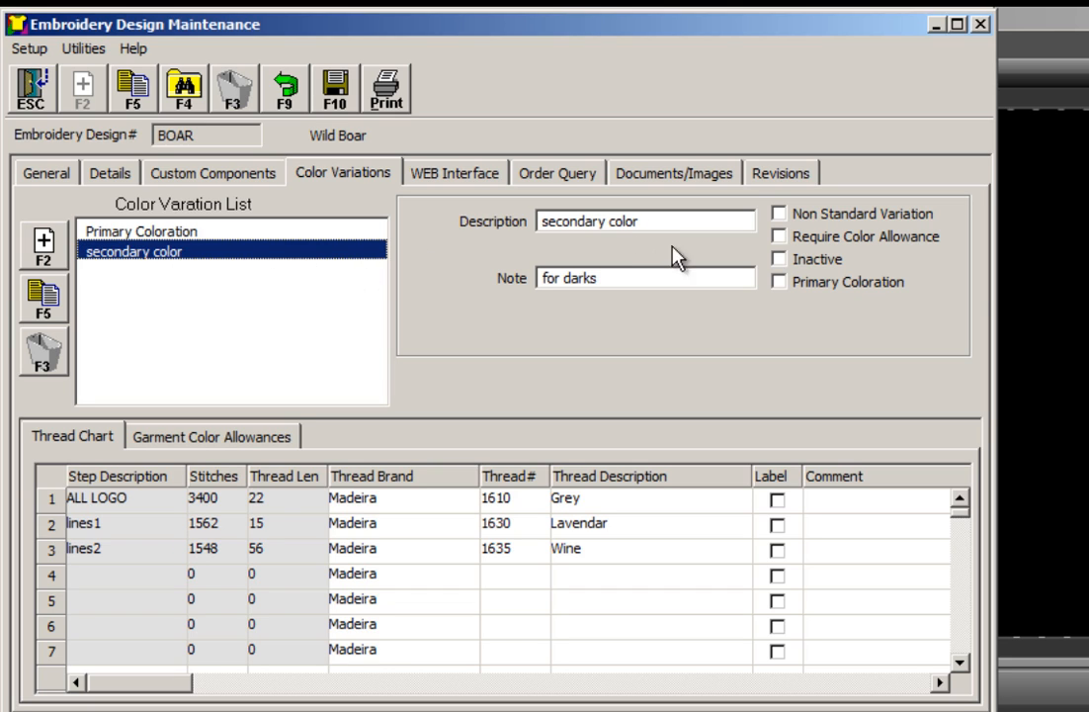
Examine the BOAR design's order history and view its attached CustomerPO.jpg document
{"action": "left_click", "coordinate": [556, 178]}
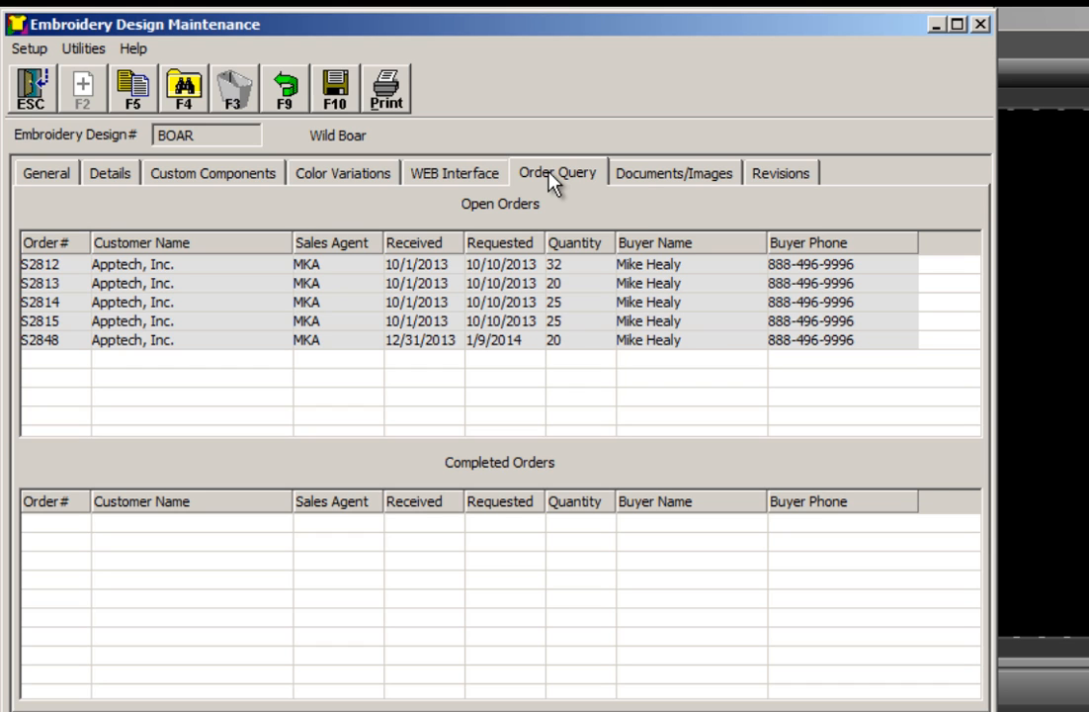
{"action": "left_click", "coordinate": [671, 184]}
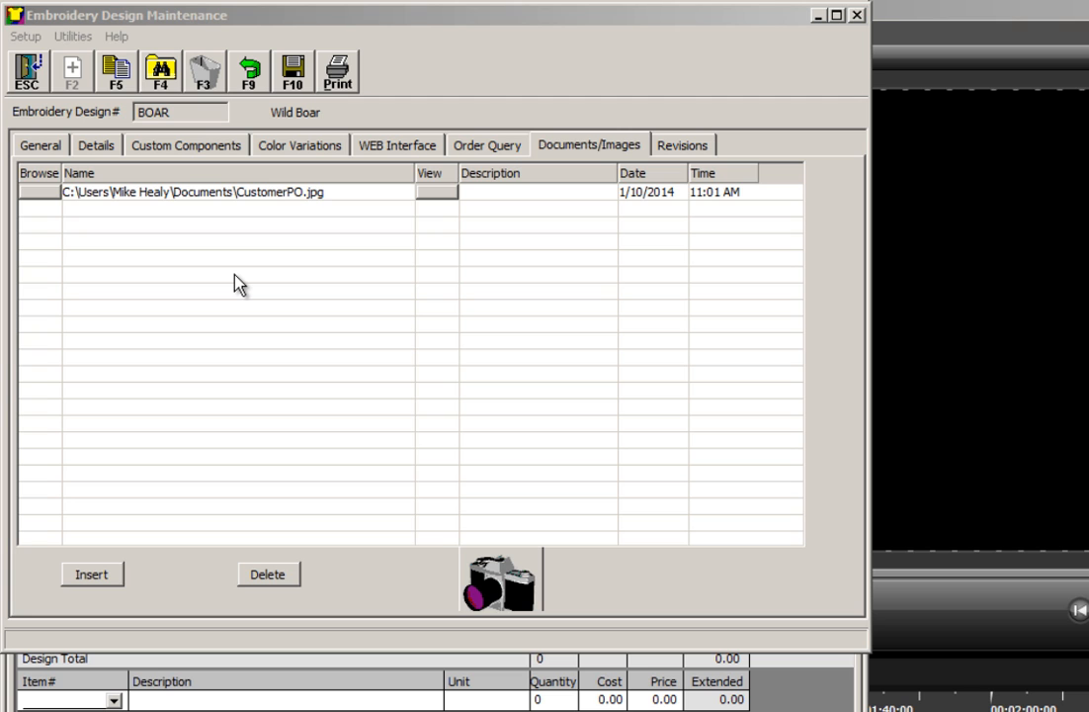
{"action": "left_click", "coordinate": [434, 192]}
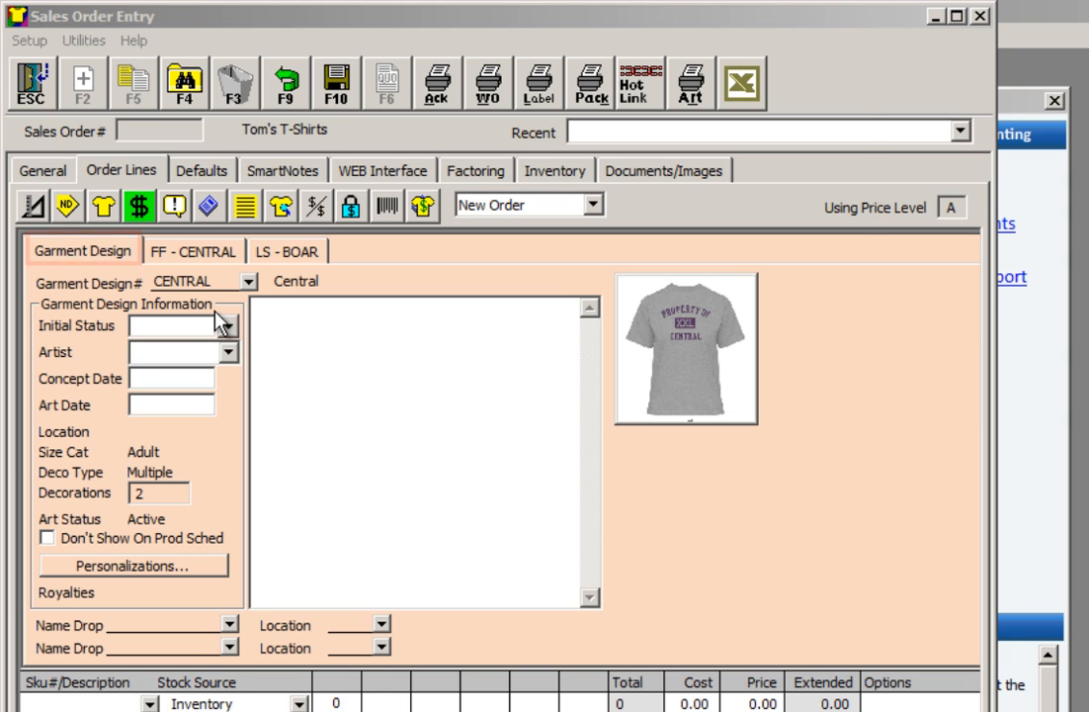
Set the CENTRAL garment design's initial status to Art: New Design and assign its artist
{"action": "left_click", "coordinate": [229, 326]}
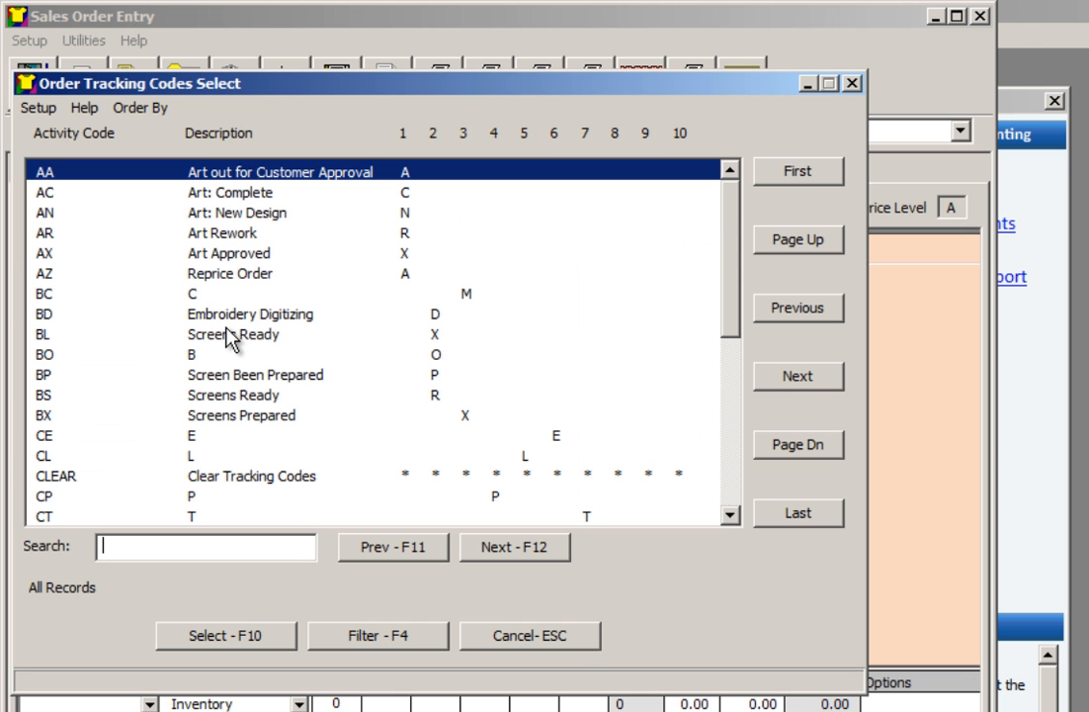
{"action": "double_click", "coordinate": [225, 214]}
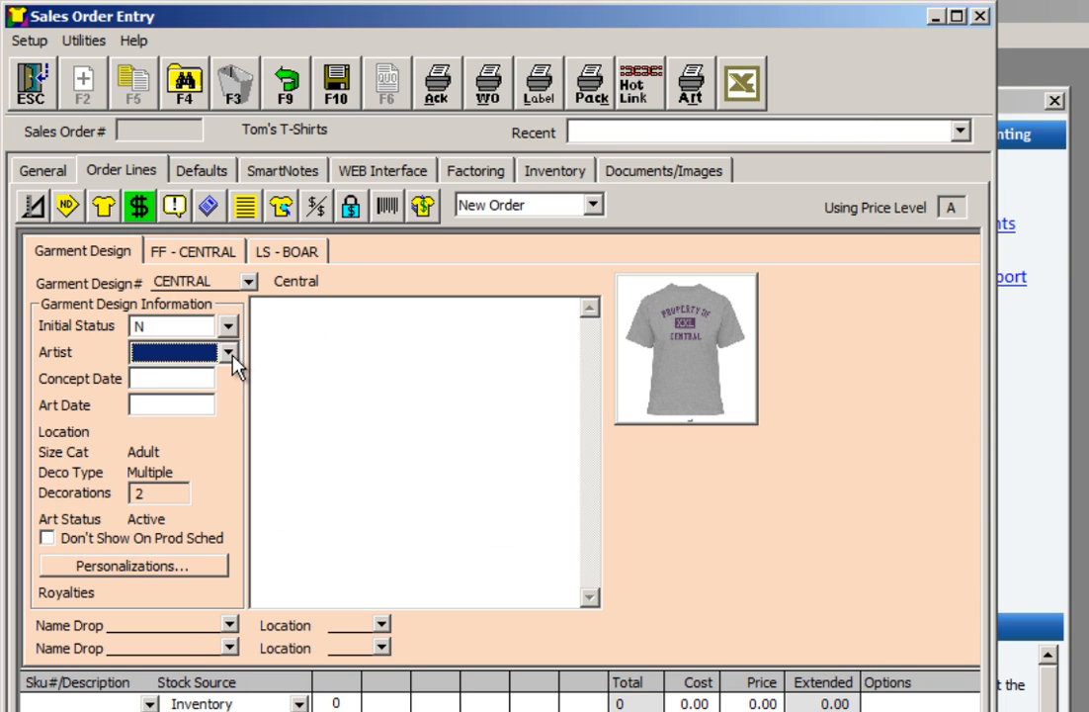
{"action": "left_click", "coordinate": [230, 356]}
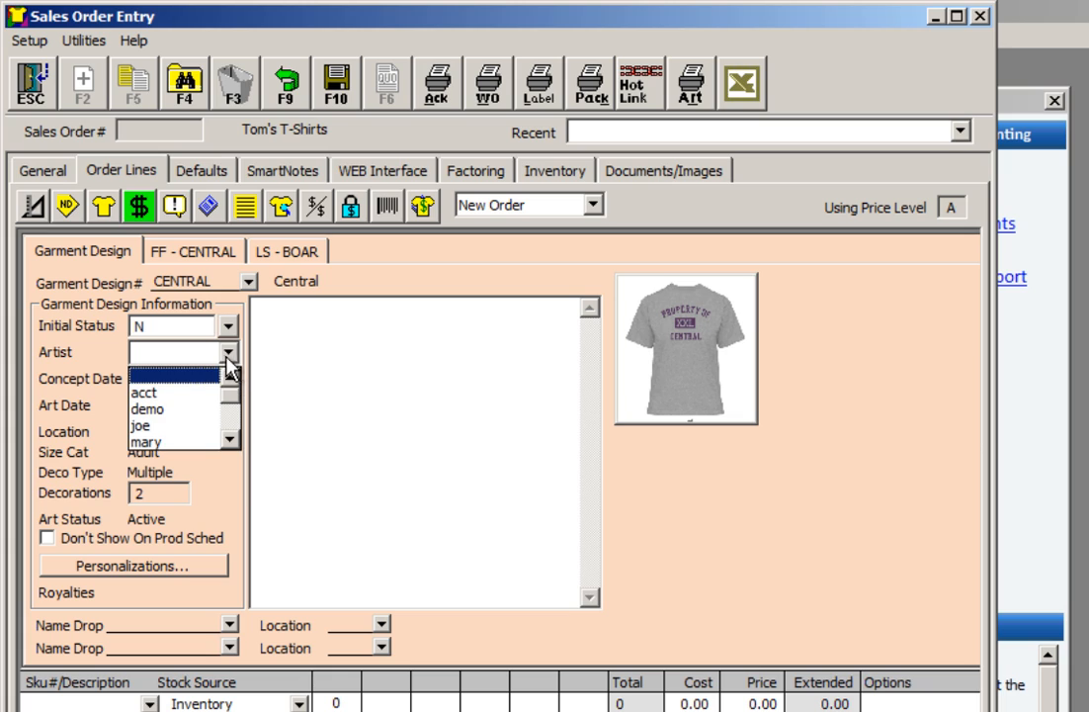
{"action": "left_click", "coordinate": [173, 422]}
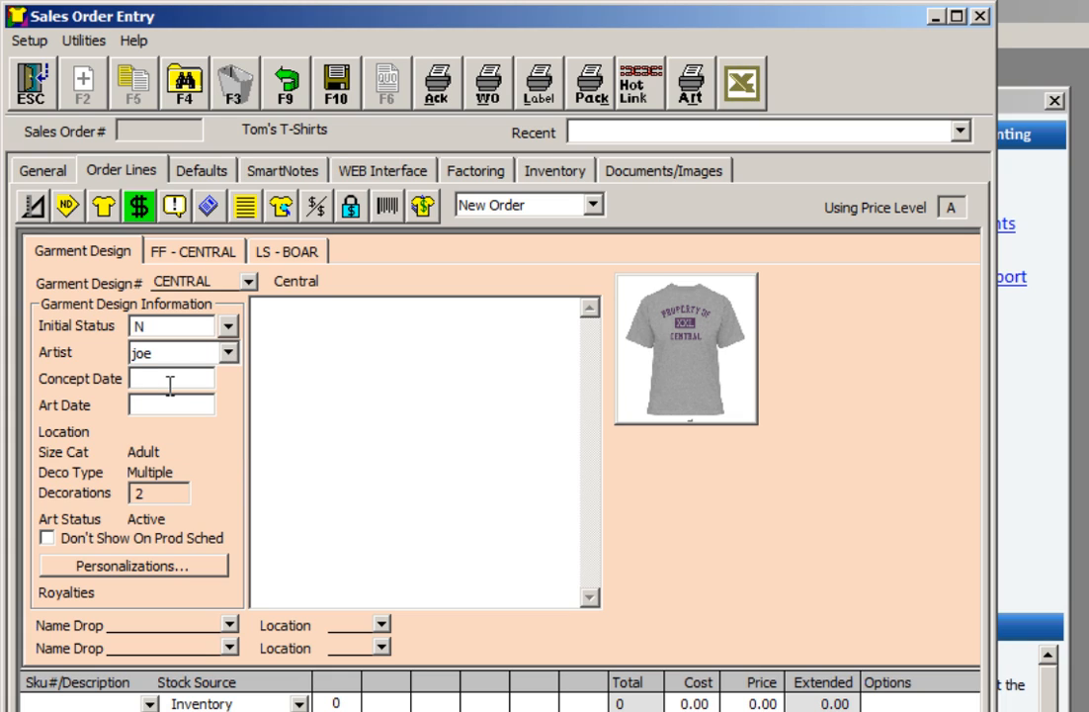
Set the garment design's Concept Date to 1/6/2014 and its Art Date to 1/7/2014
{"action": "type", "text": "1/6/2014"}
{"action": "key", "text": "Tab"}
{"action": "type", "text": "1/7/2014"}
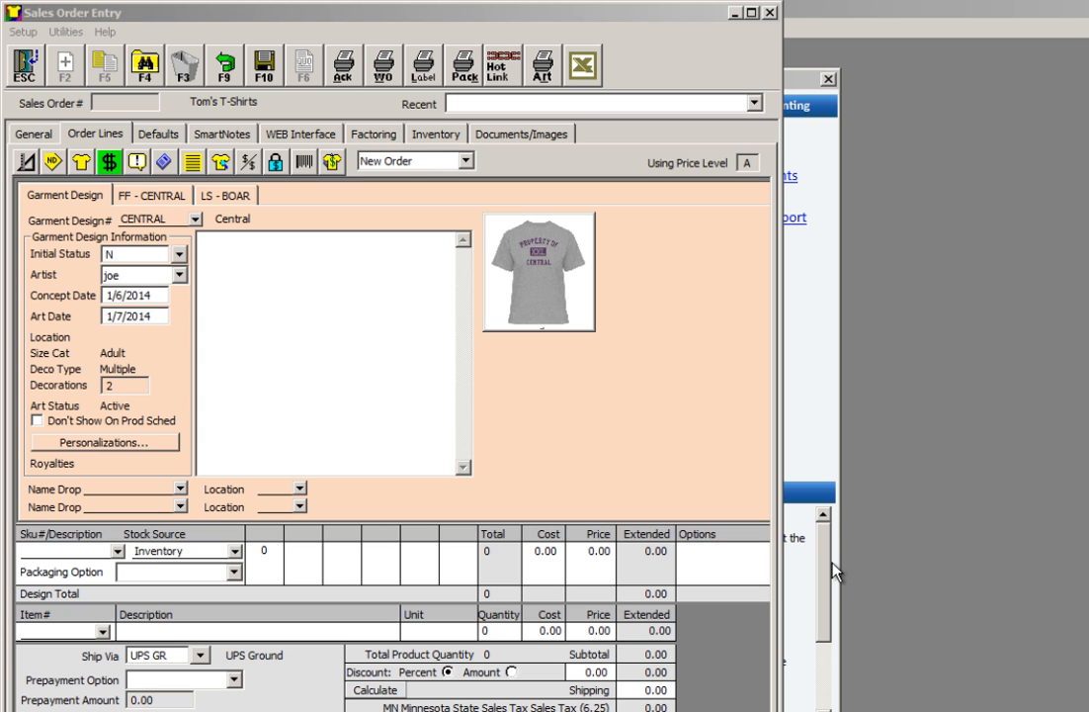
Add garment SKU AN1202ASH to the CENTRAL design and set its stock source to Inventory
{"action": "left_click", "coordinate": [121, 550]}
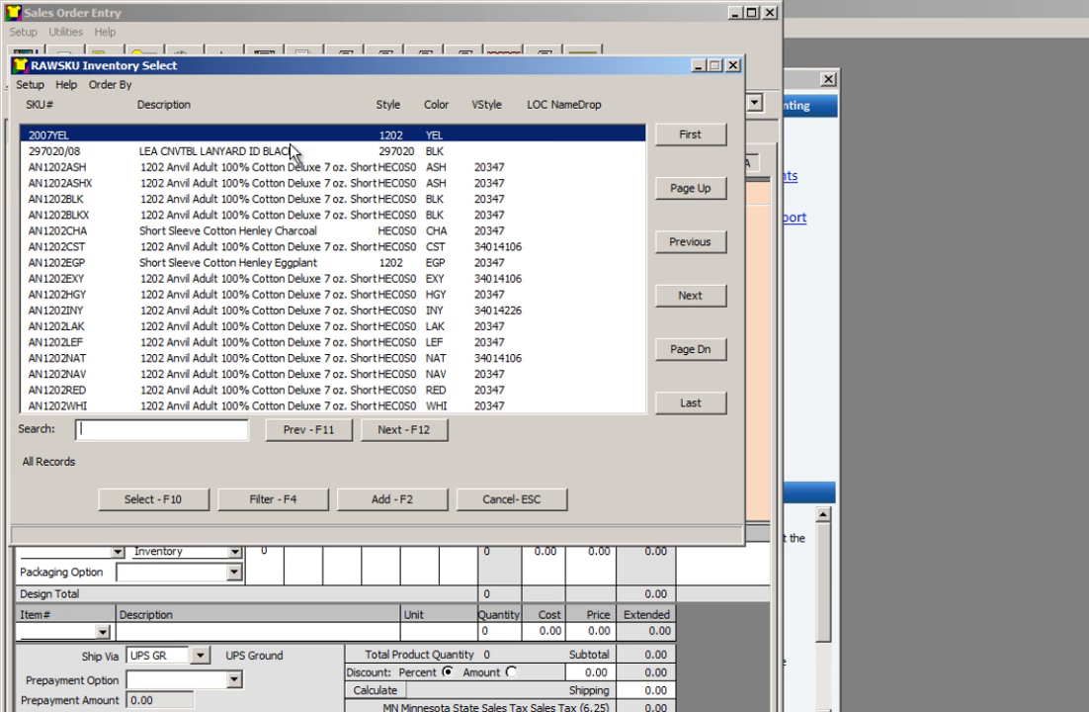
{"action": "double_click", "coordinate": [59, 145]}
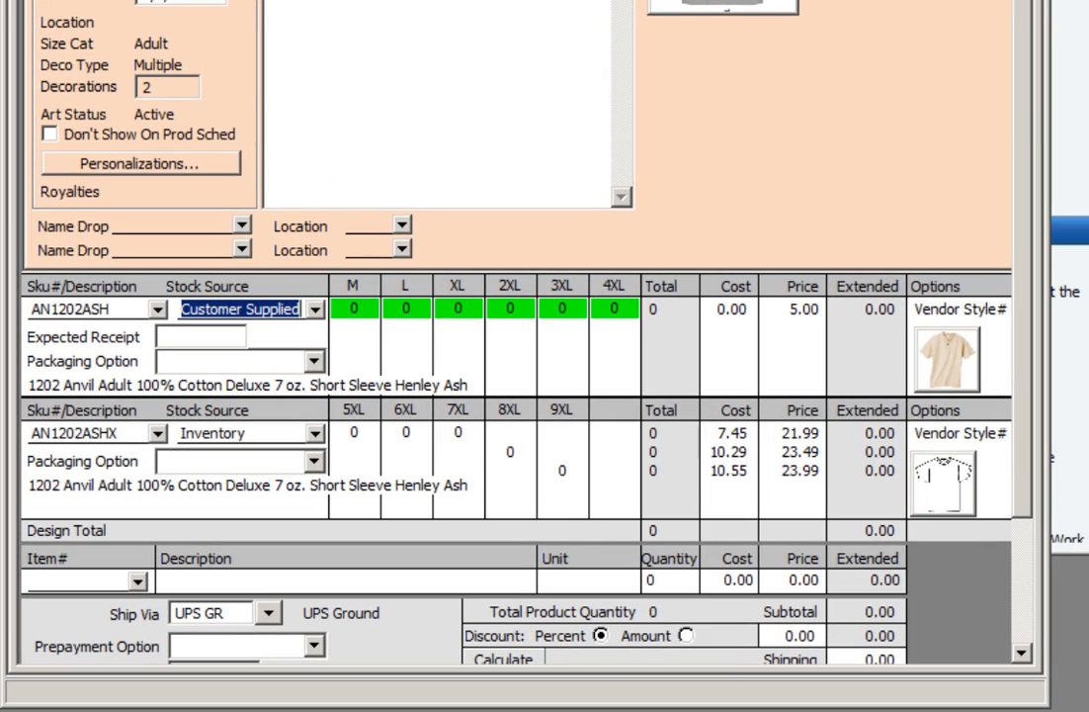
{"action": "left_click", "coordinate": [315, 309]}
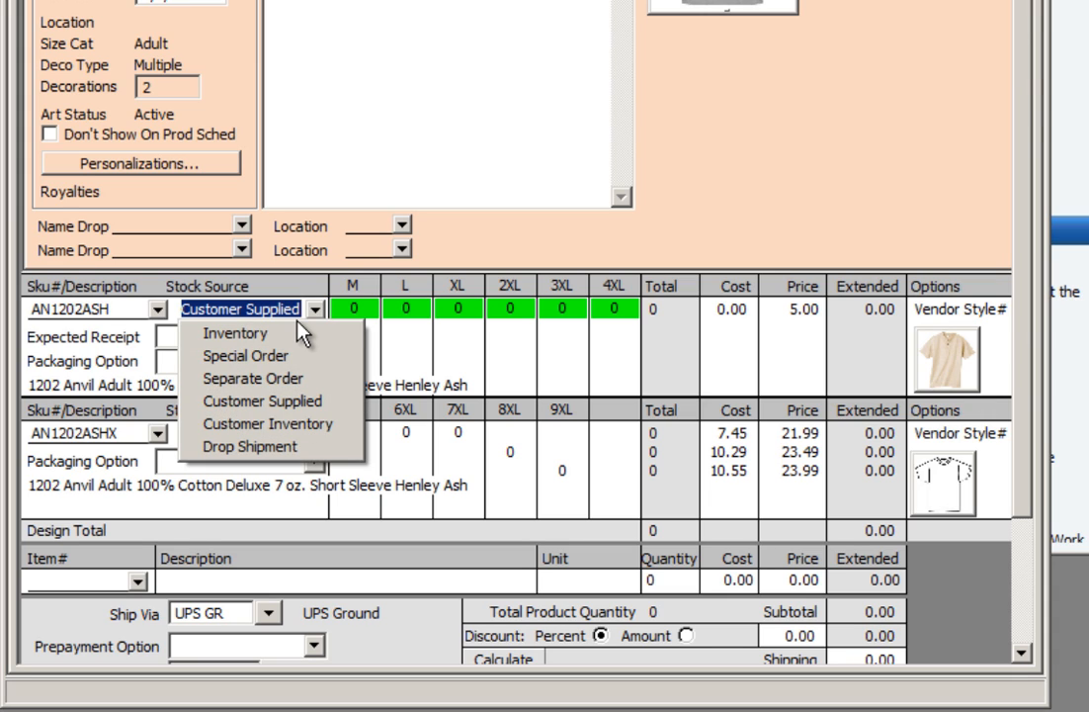
{"action": "left_click", "coordinate": [288, 331]}
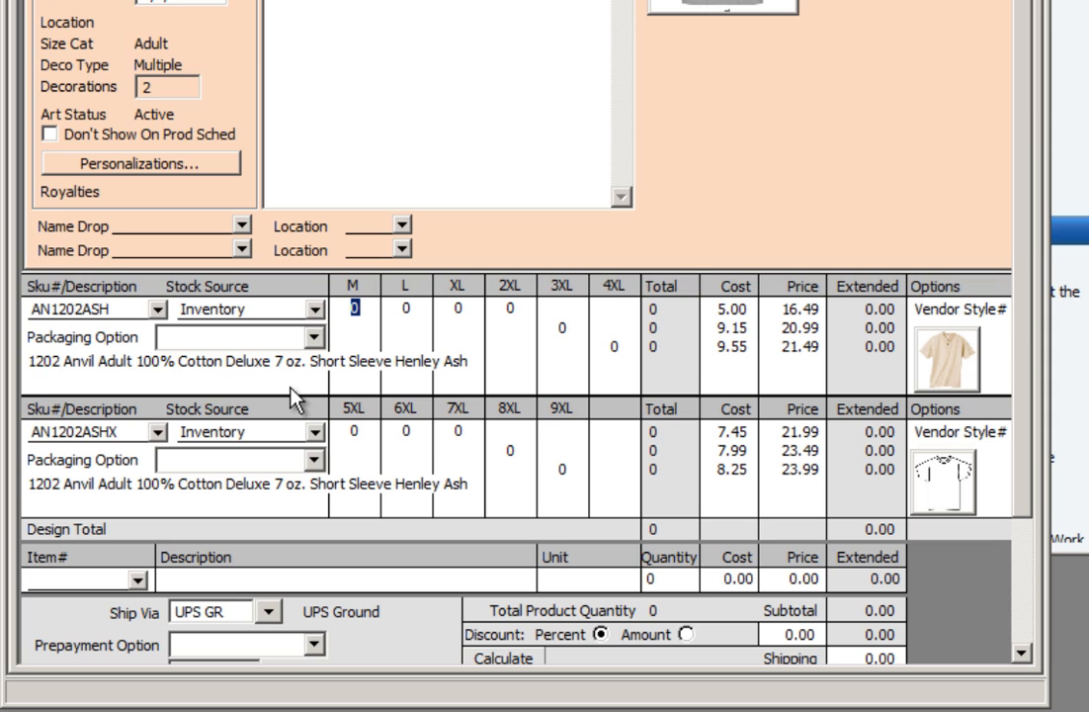
Enter a quantity of 10 for each AN1202ASH size from M through 4XL
{"action": "type", "text": "10"}
{"action": "key", "text": "Tab"}
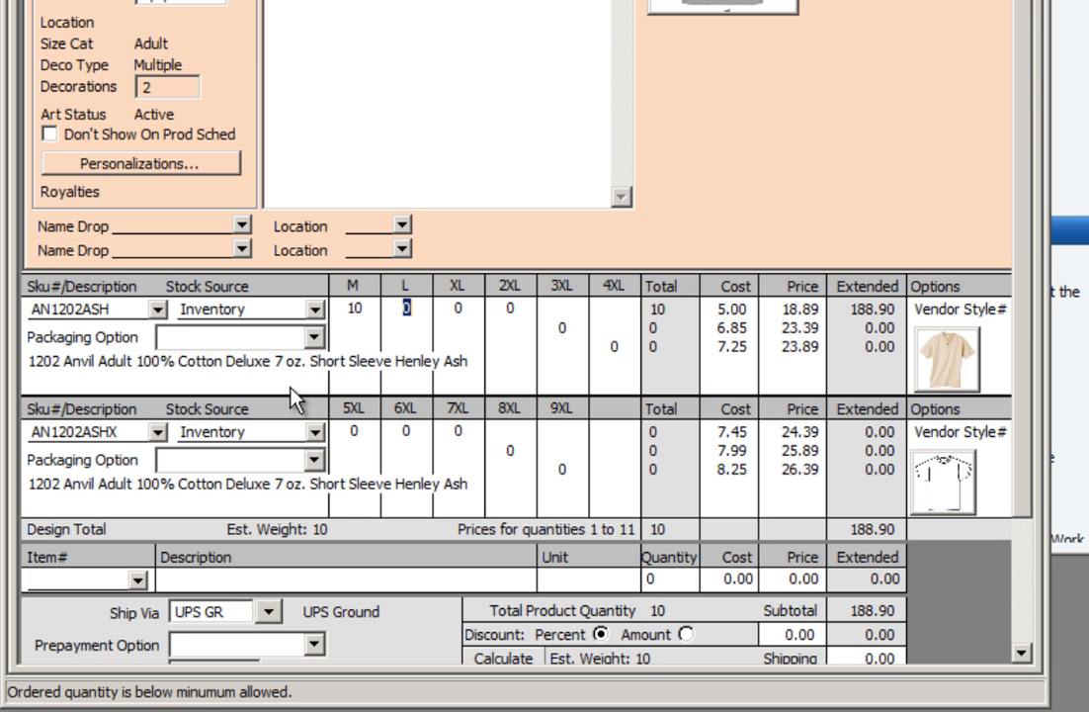
{"action": "type", "text": "10"}
{"action": "key", "text": "Tab"}
{"action": "type", "text": "10"}
{"action": "key", "text": "Tab"}
{"action": "type", "text": "10"}
{"action": "key", "text": "Tab"}
{"action": "type", "text": "10"}
{"action": "key", "text": "Tab"}
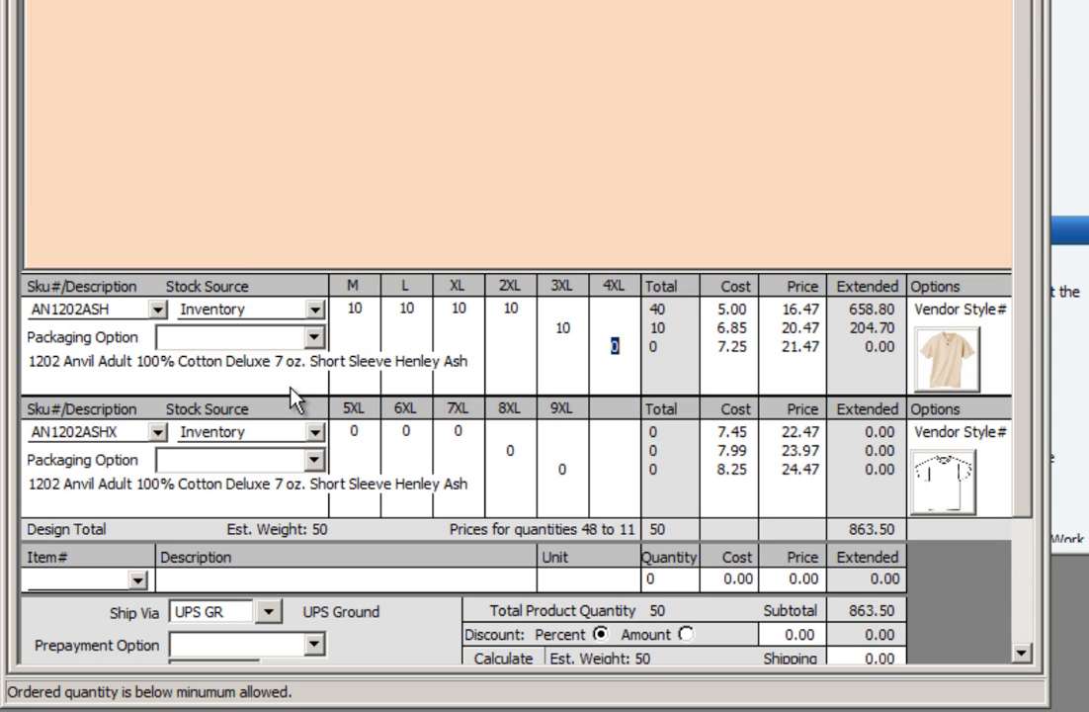
{"action": "type", "text": "10"}
{"action": "key", "text": "Tab"}
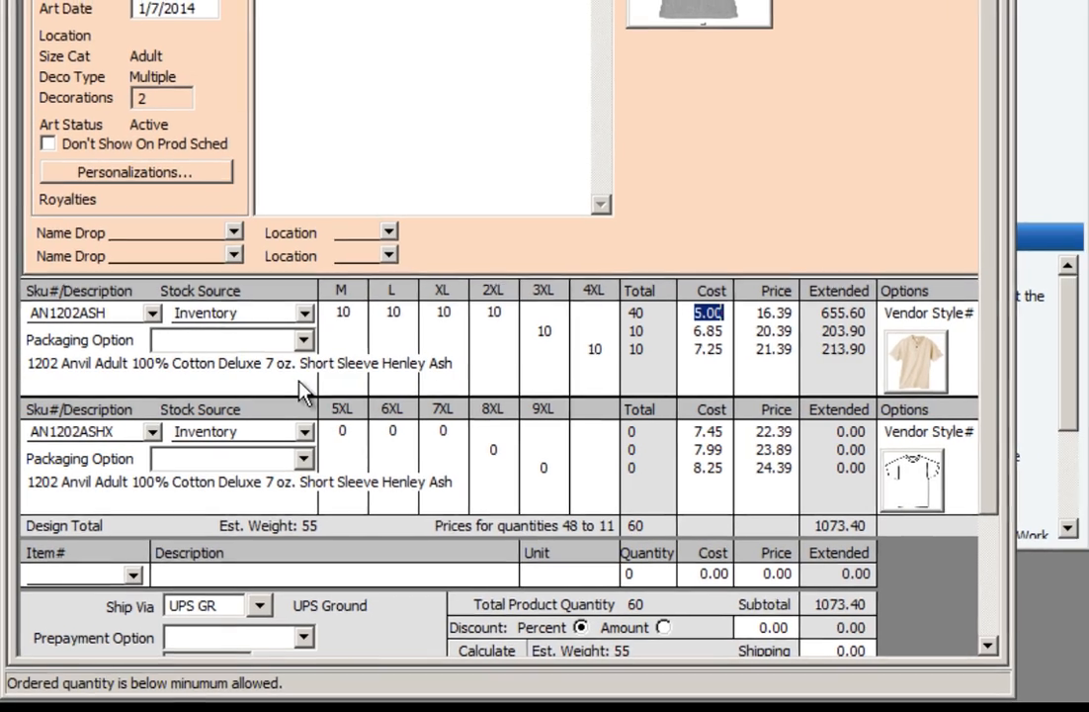
Examine the AN1202ASH price calculation and the EDESIGN and CPRINT price tables, including CPRINT's price levels B and C
{"action": "left_click", "coordinate": [771, 316]}
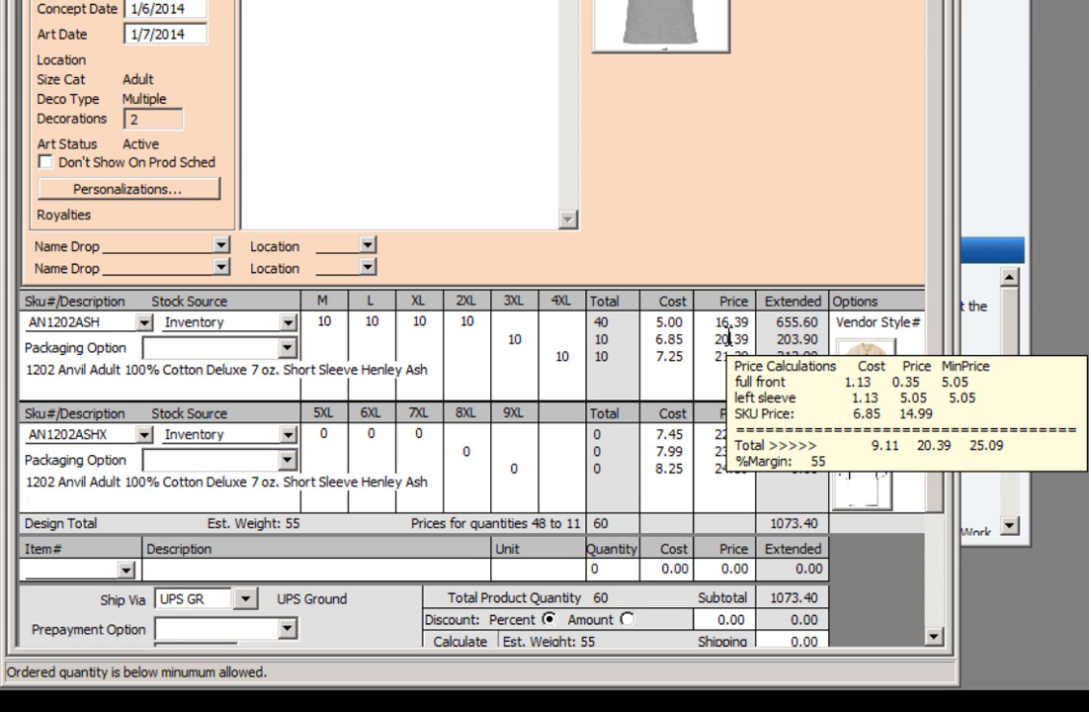
{"action": "mouse_move", "coordinate": [736, 357]}
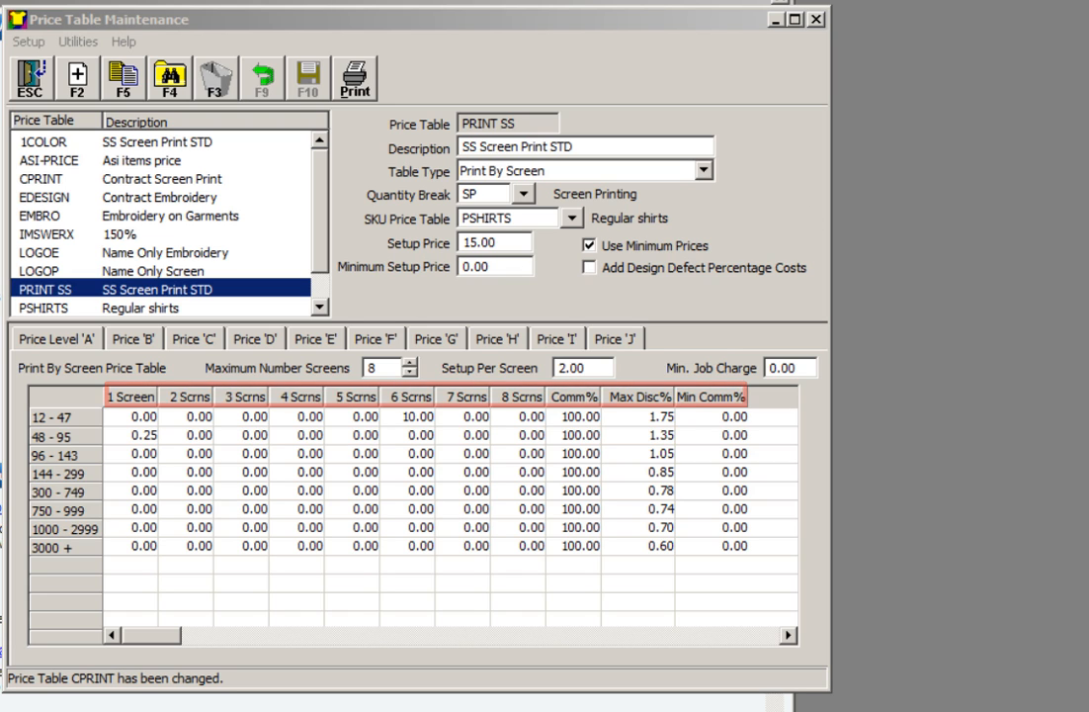
{"action": "left_click", "coordinate": [56, 199]}
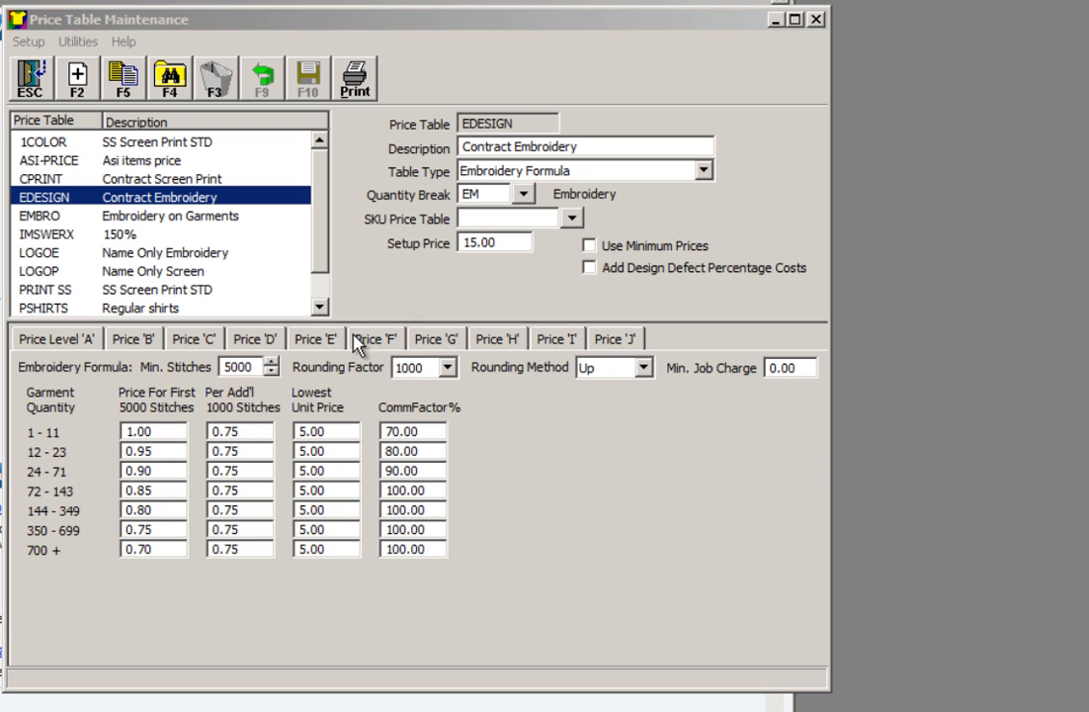
{"action": "left_click", "coordinate": [59, 180]}
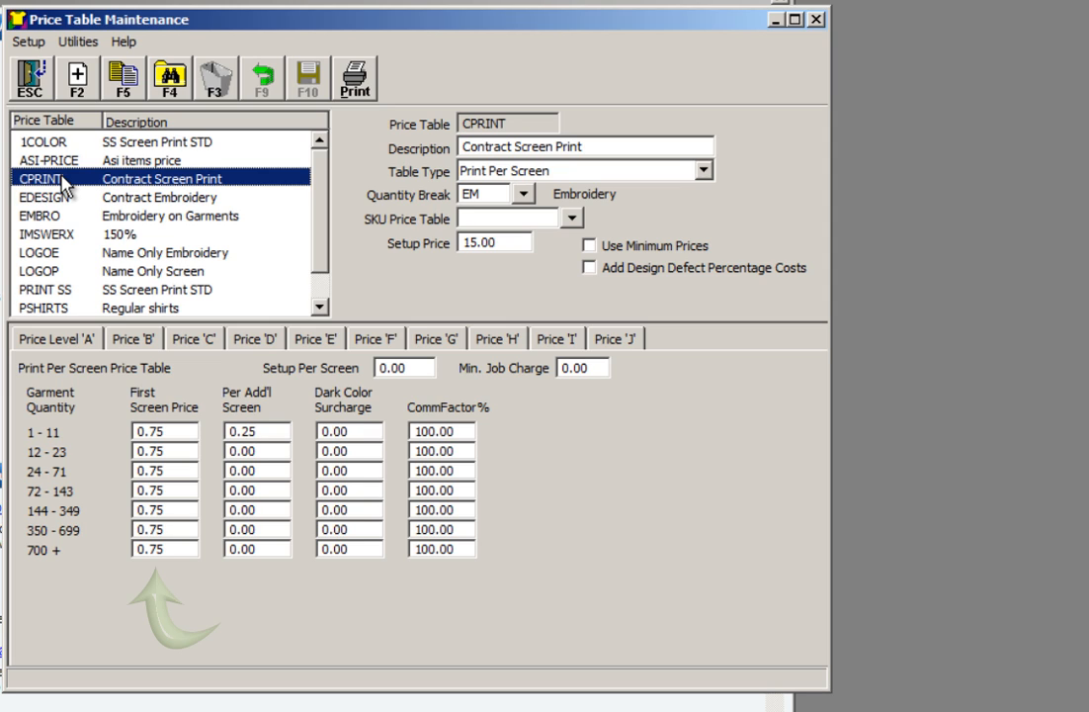
{"action": "left_click", "coordinate": [131, 341]}
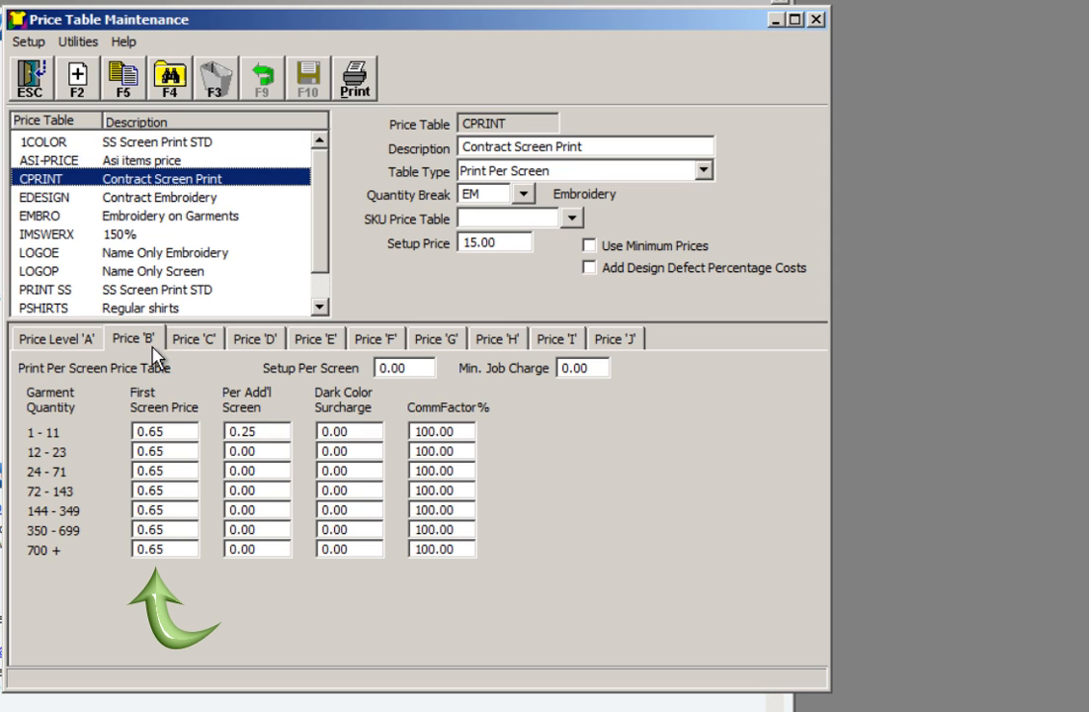
{"action": "left_click", "coordinate": [184, 341]}
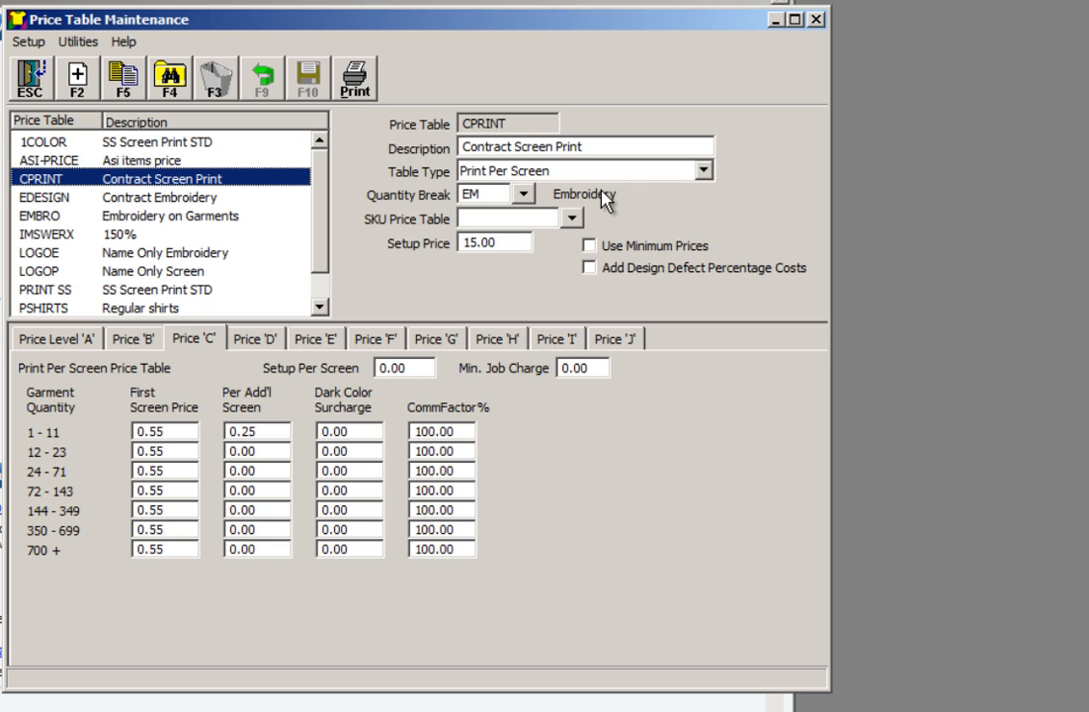
{"action": "left_click", "coordinate": [702, 172]}
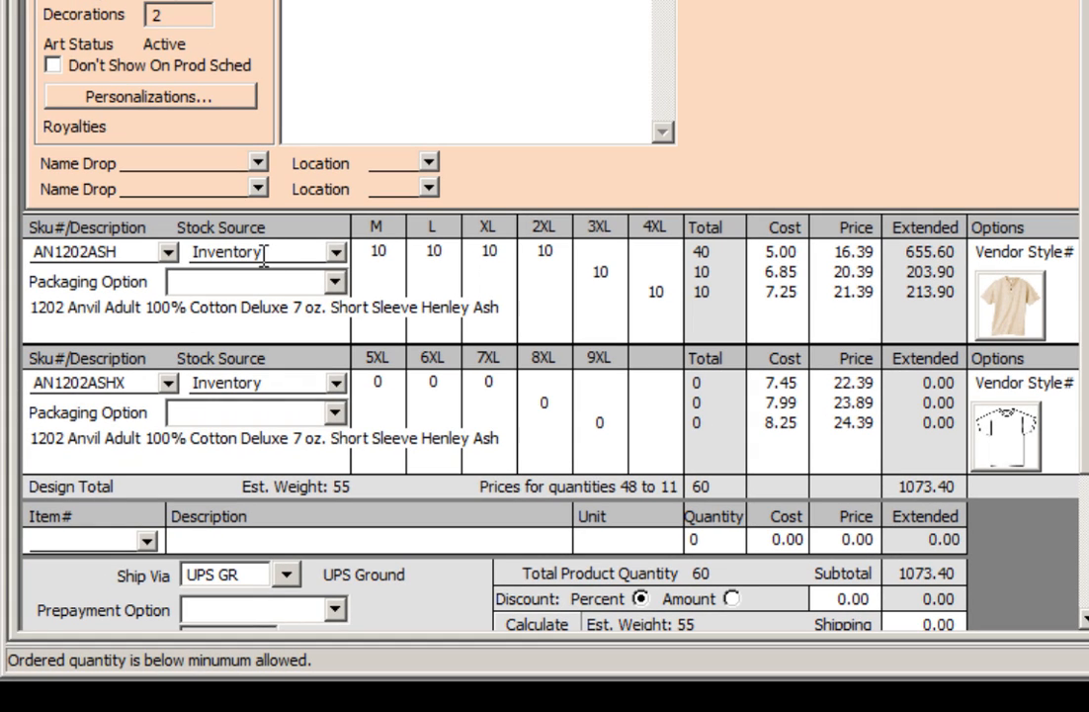
Examine the AN1202ASH inventory detail by size and the customer's previous orders
{"action": "right_click", "coordinate": [265, 254]}
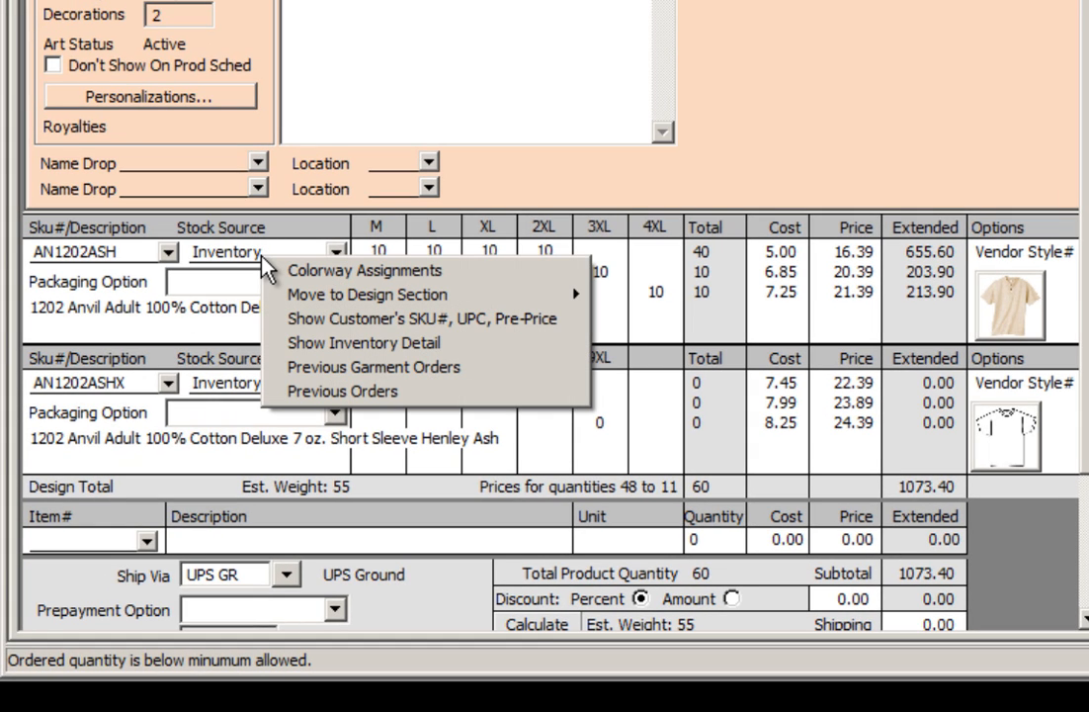
{"action": "left_click", "coordinate": [297, 343]}
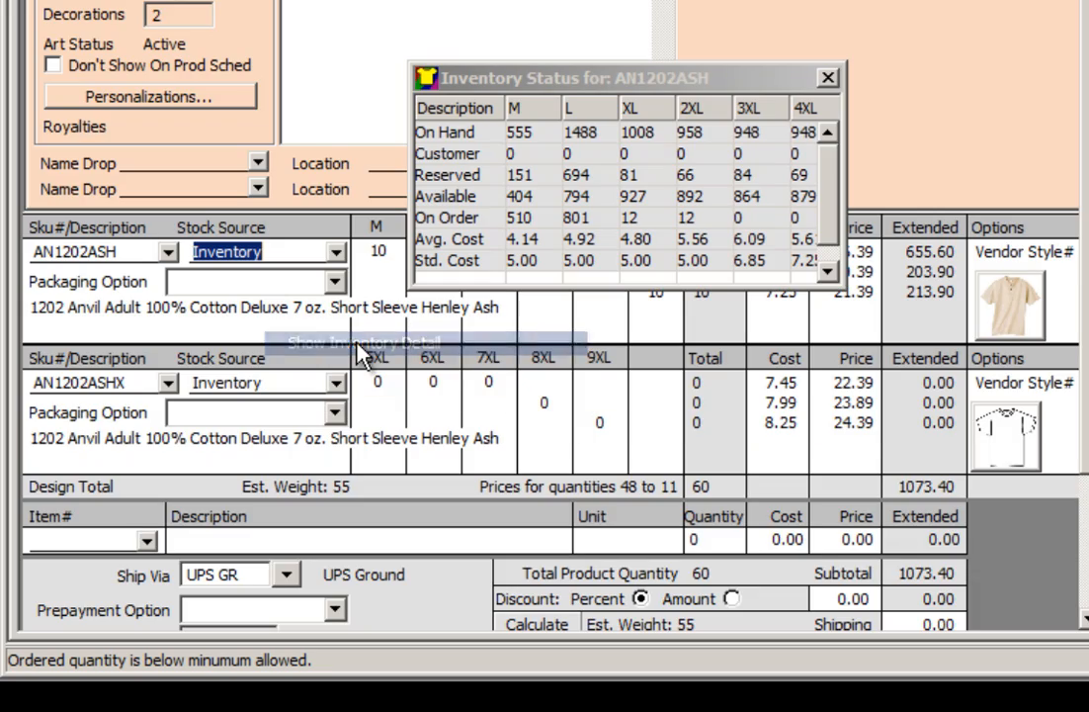
{"action": "left_click", "coordinate": [828, 77]}
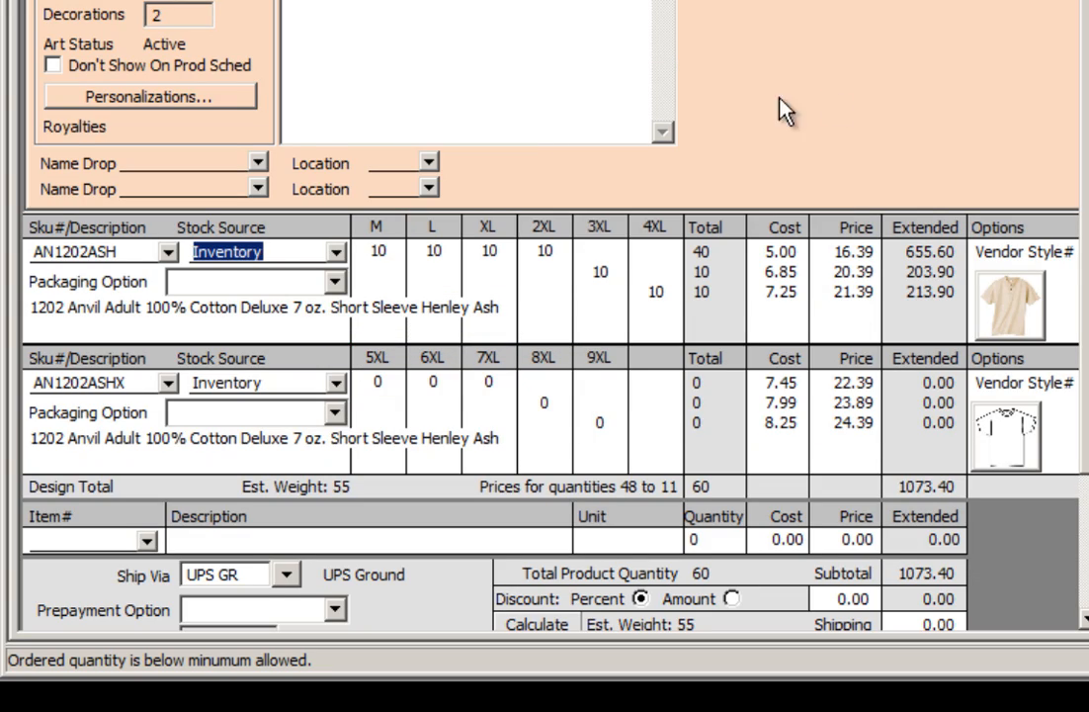
{"action": "right_click", "coordinate": [243, 217]}
{"action": "left_click", "coordinate": [326, 344]}
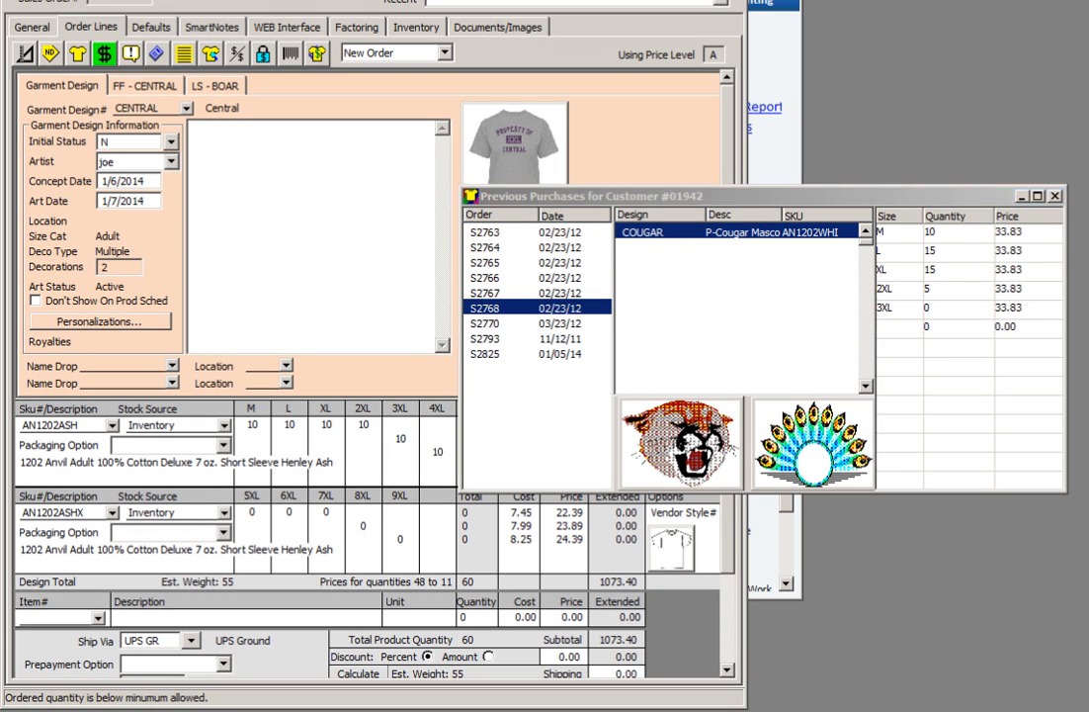
{"action": "left_click", "coordinate": [1060, 194]}
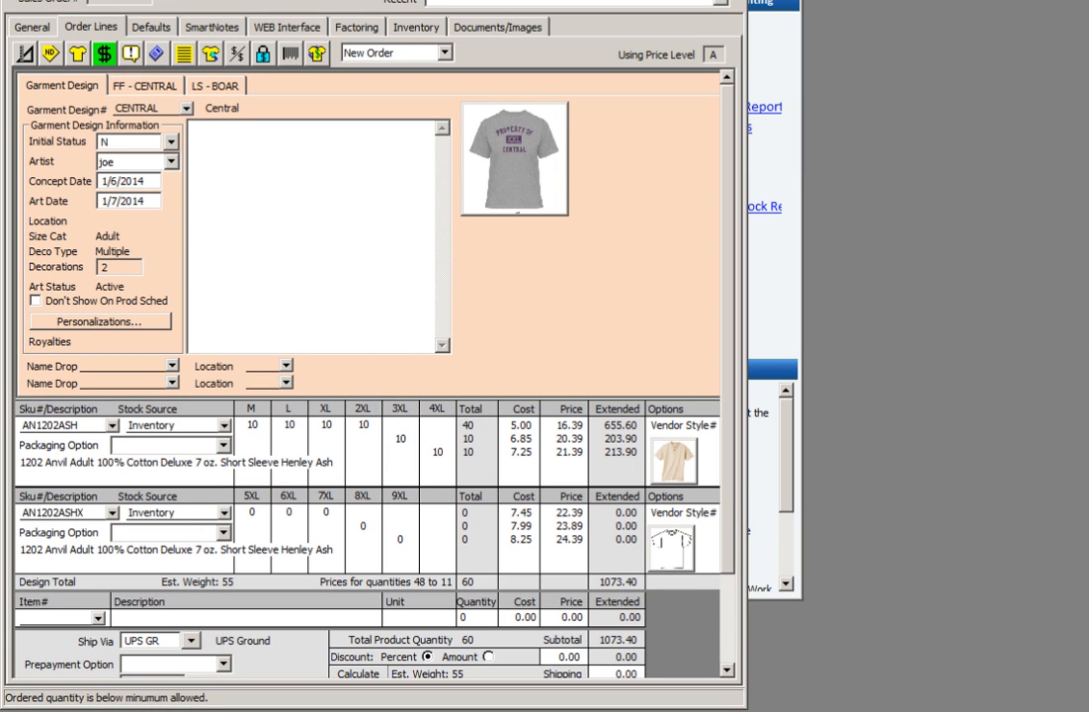
Insert a new garment line under the CENTRAL design and assign it SKU AN1202WHI
{"action": "left_click", "coordinate": [78, 55]}
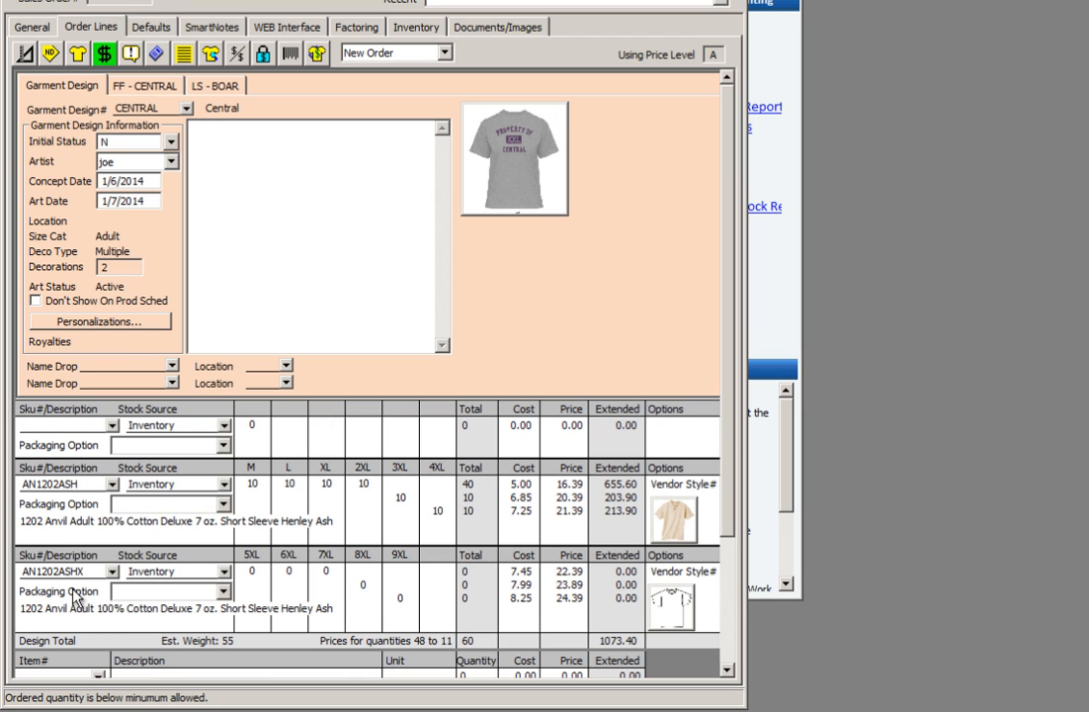
{"action": "type", "text": "AN120"}
{"action": "left_click", "coordinate": [113, 426]}
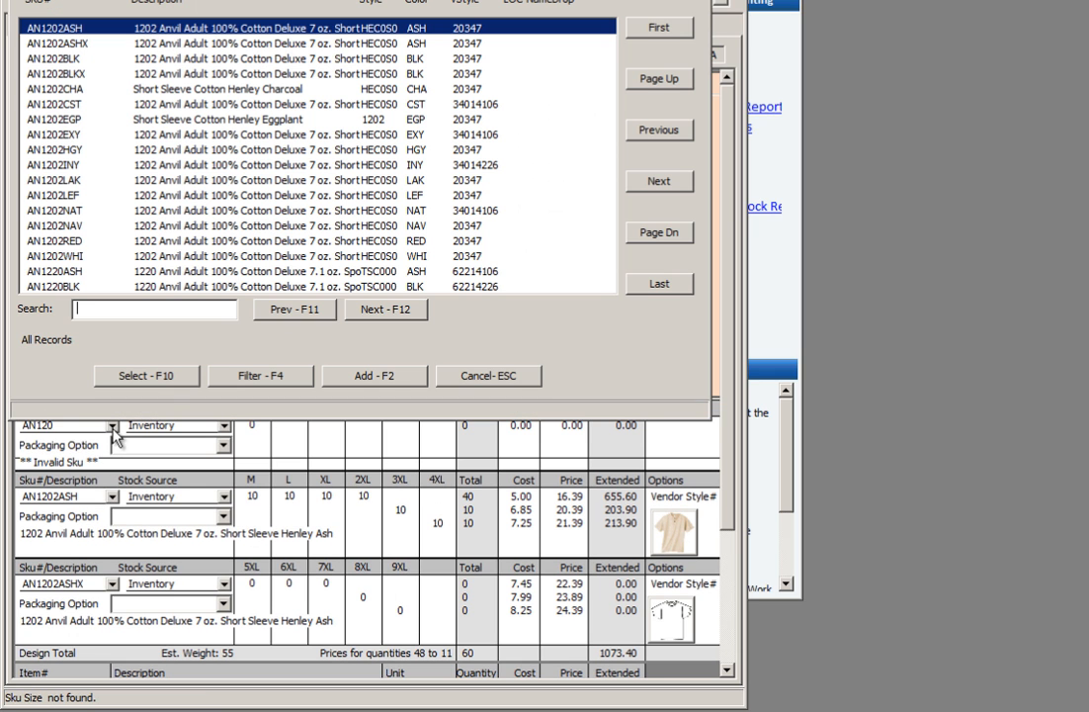
{"action": "double_click", "coordinate": [75, 252]}
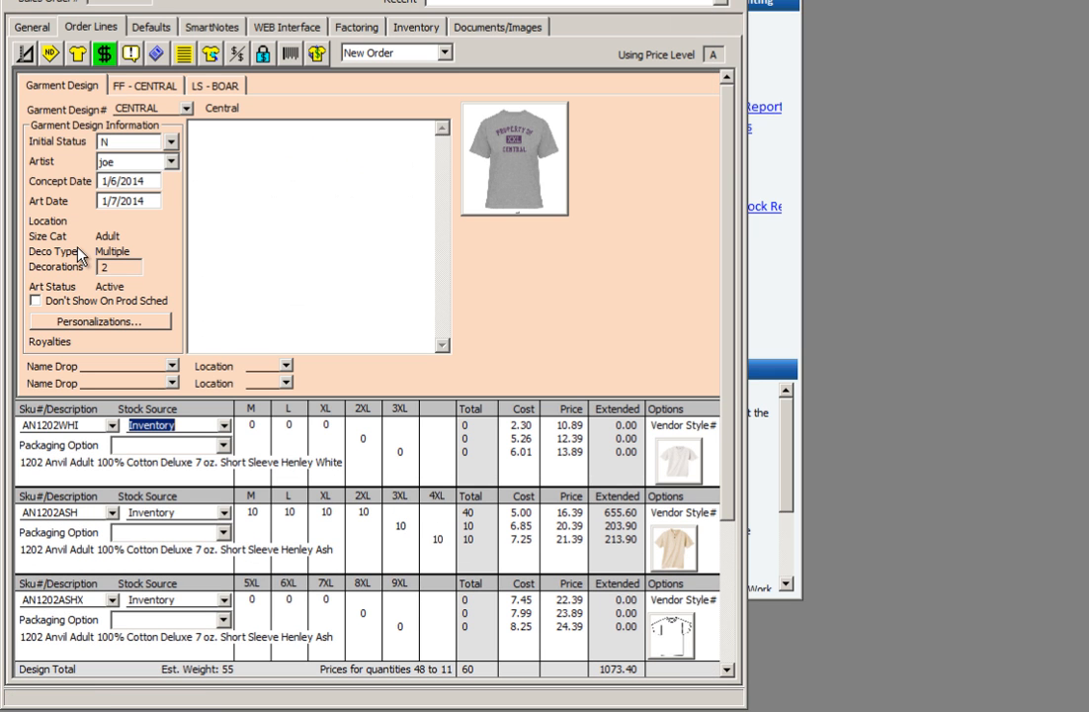
Enter a quantity of 5 for each of the AN1202WHI sizes M, L and XL
{"action": "left_click", "coordinate": [253, 427]}
{"action": "type", "text": "5"}
{"action": "key", "text": "Tab"}
{"action": "type", "text": "5"}
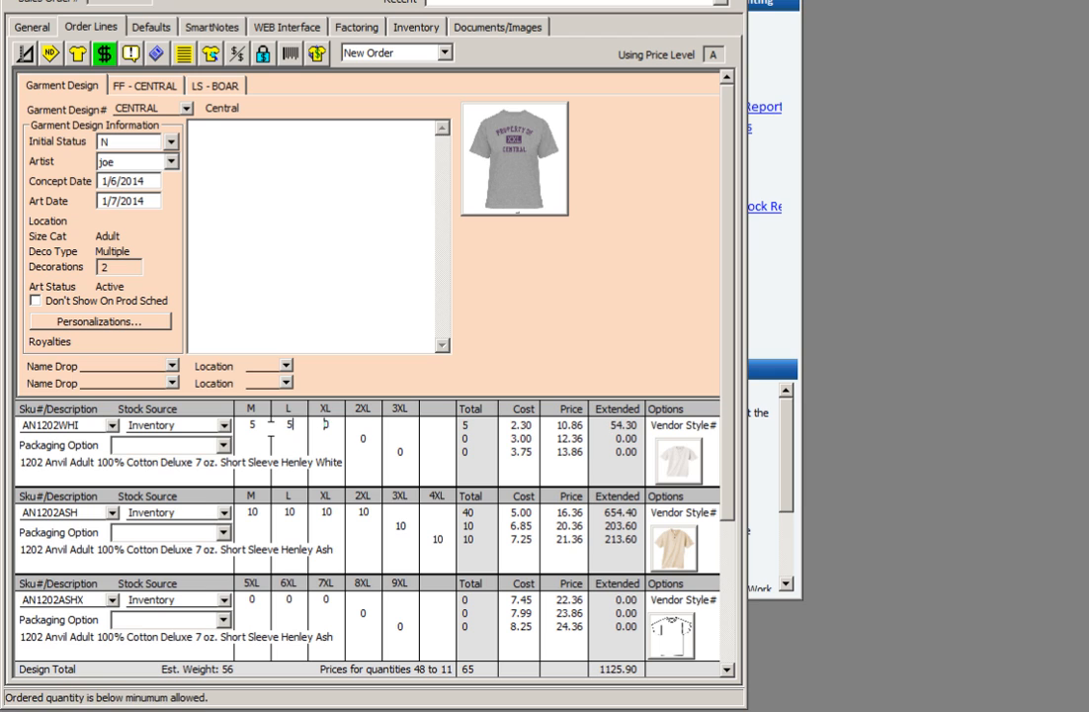
{"action": "key", "text": "Tab"}
{"action": "type", "text": "5"}
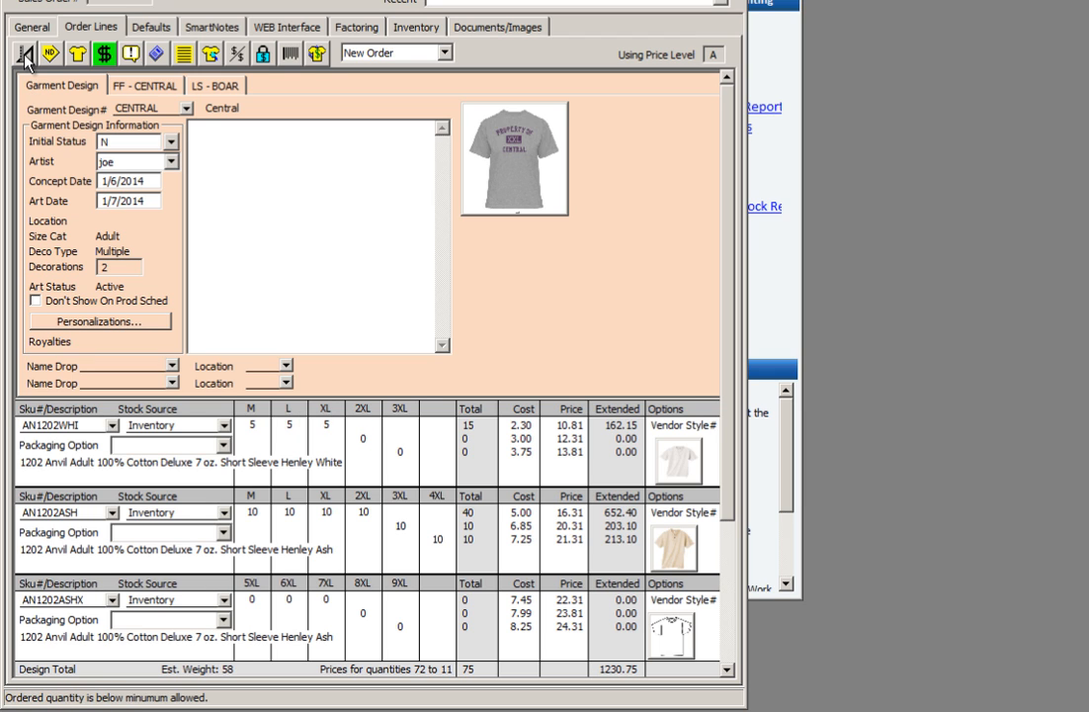
Try to add another garment design section to the order and select its design
{"action": "left_click", "coordinate": [24, 55]}
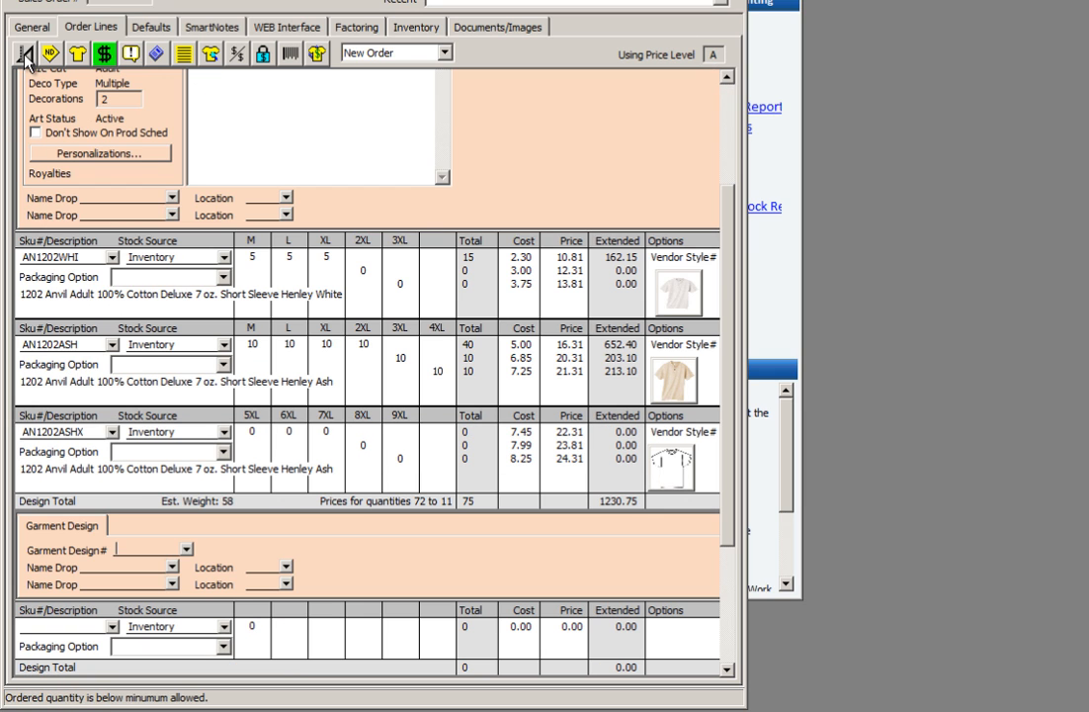
{"action": "left_click", "coordinate": [185, 548]}
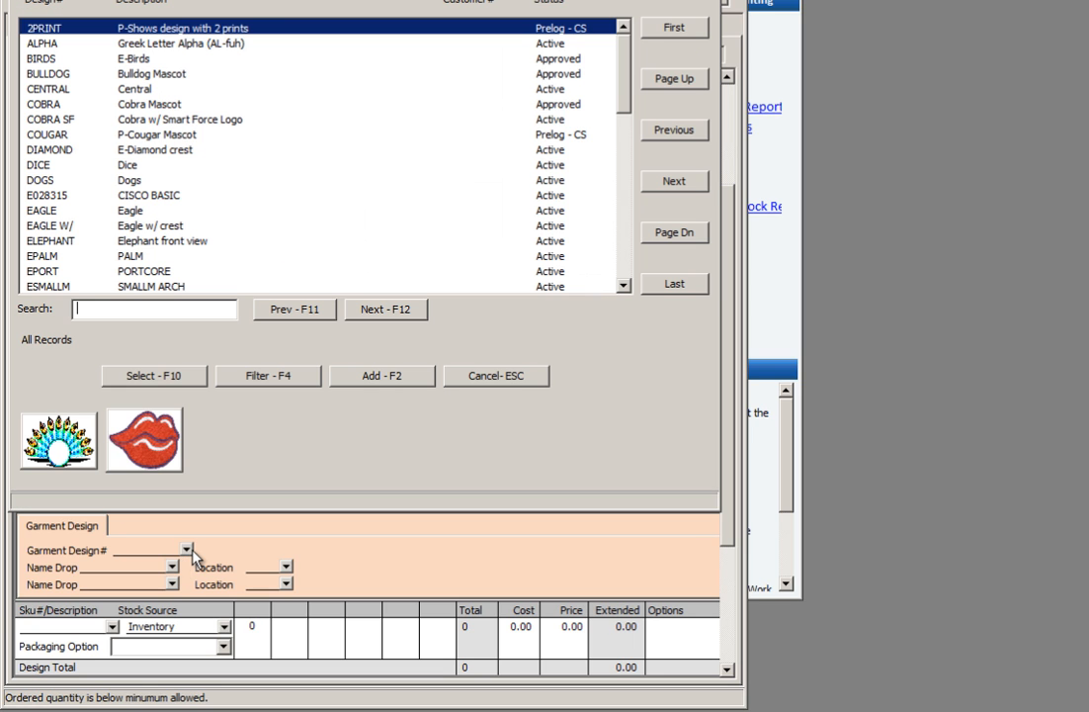
{"action": "double_click", "coordinate": [114, 211]}
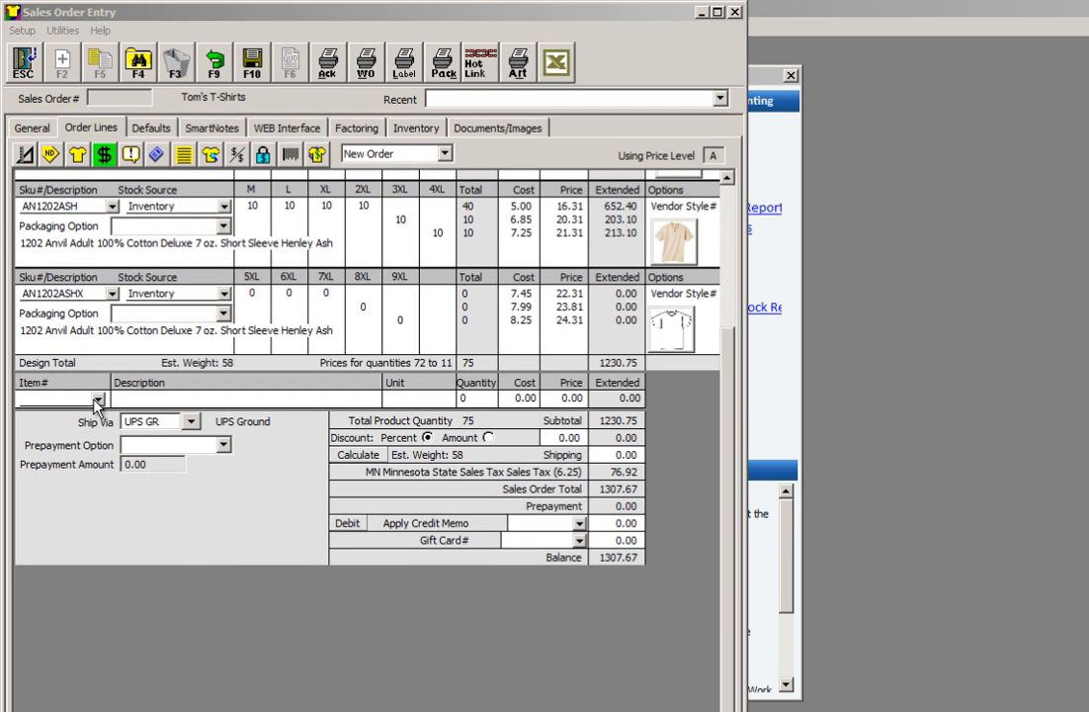
Add the RUSH charge item to the order with a quantity of 1 and save the sales order
{"action": "left_click", "coordinate": [98, 400]}
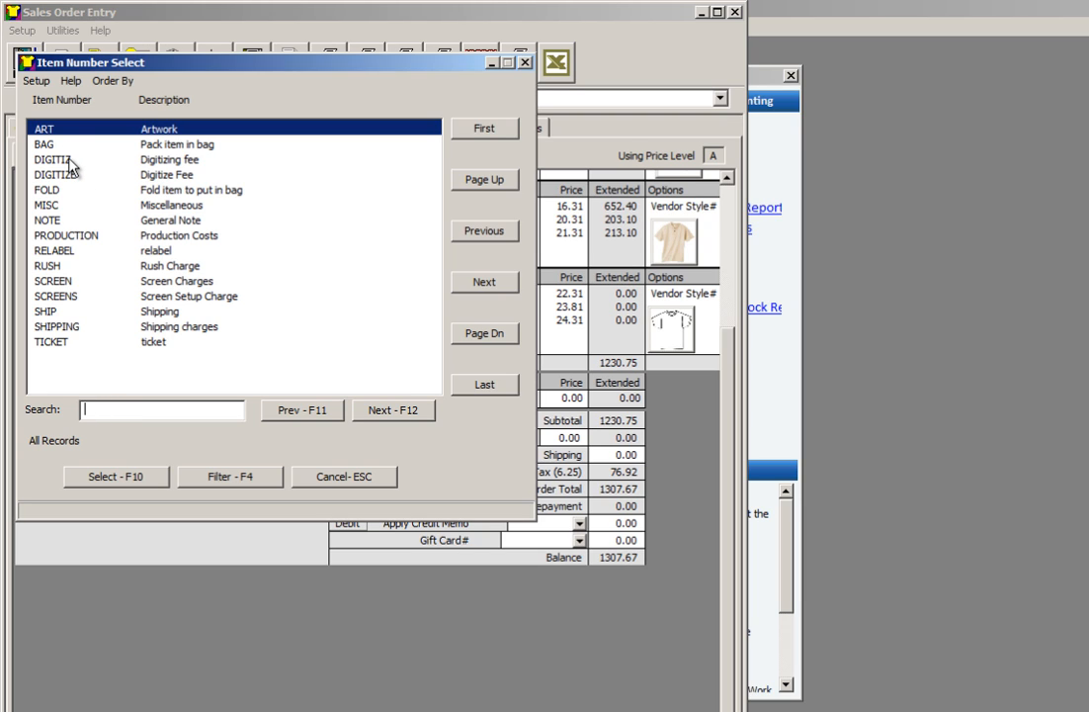
{"action": "double_click", "coordinate": [75, 268]}
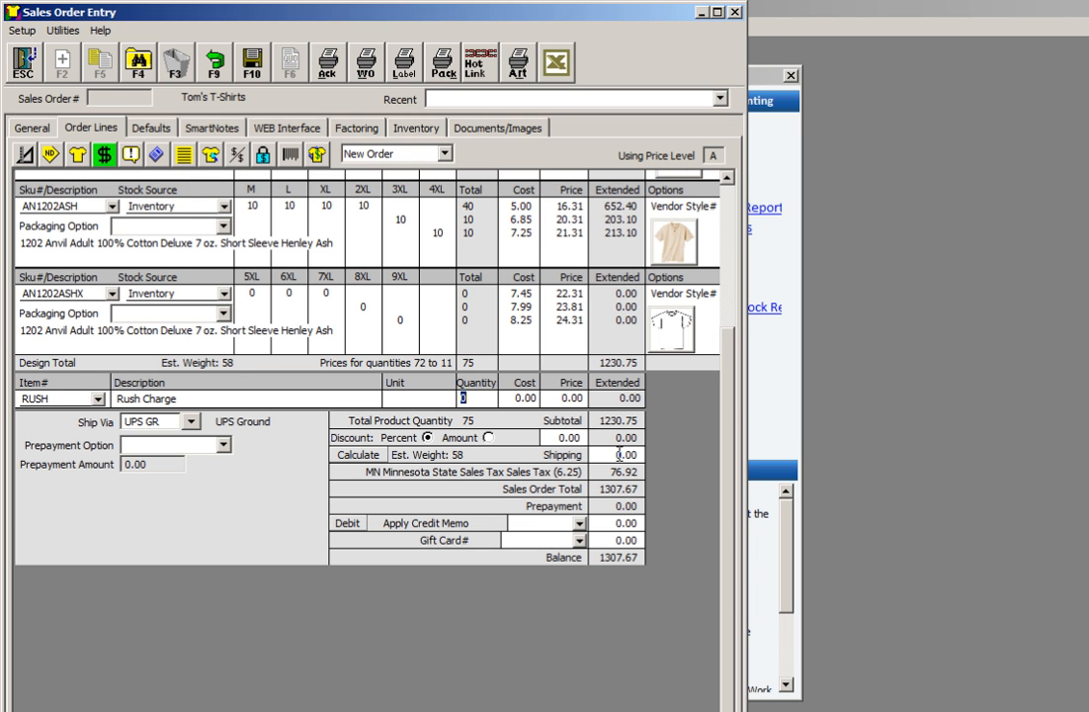
{"action": "type", "text": "1"}
{"action": "key", "text": "Tab"}
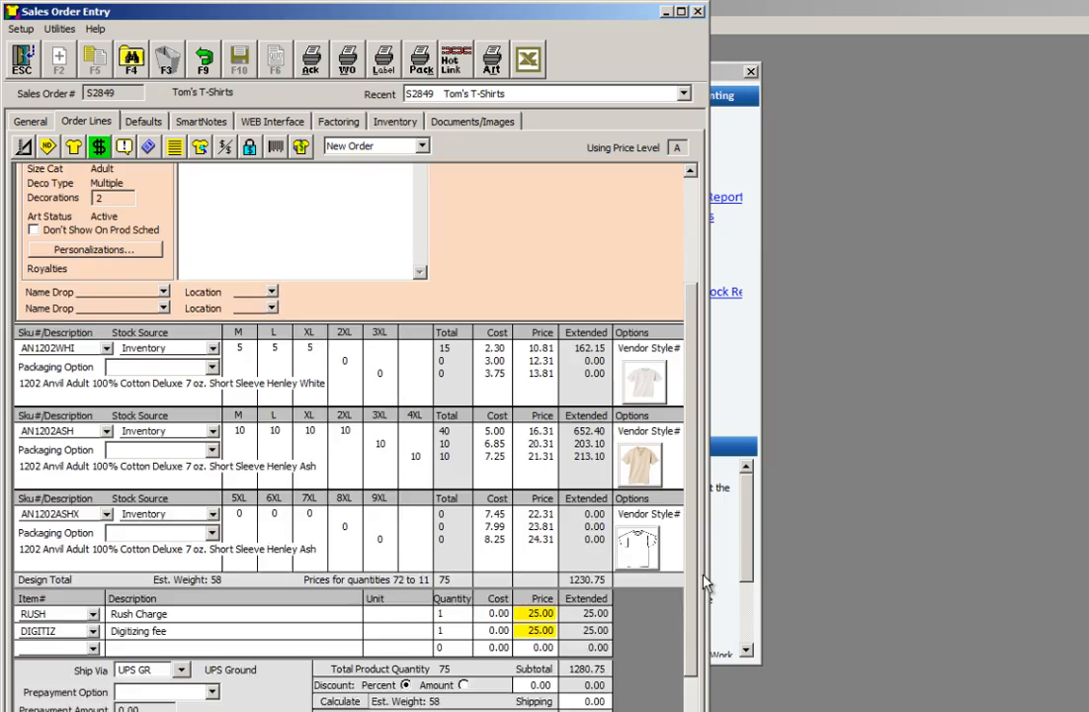
{"action": "left_click_drag", "start_coordinate": [703, 574], "coordinate": [706, 479]}
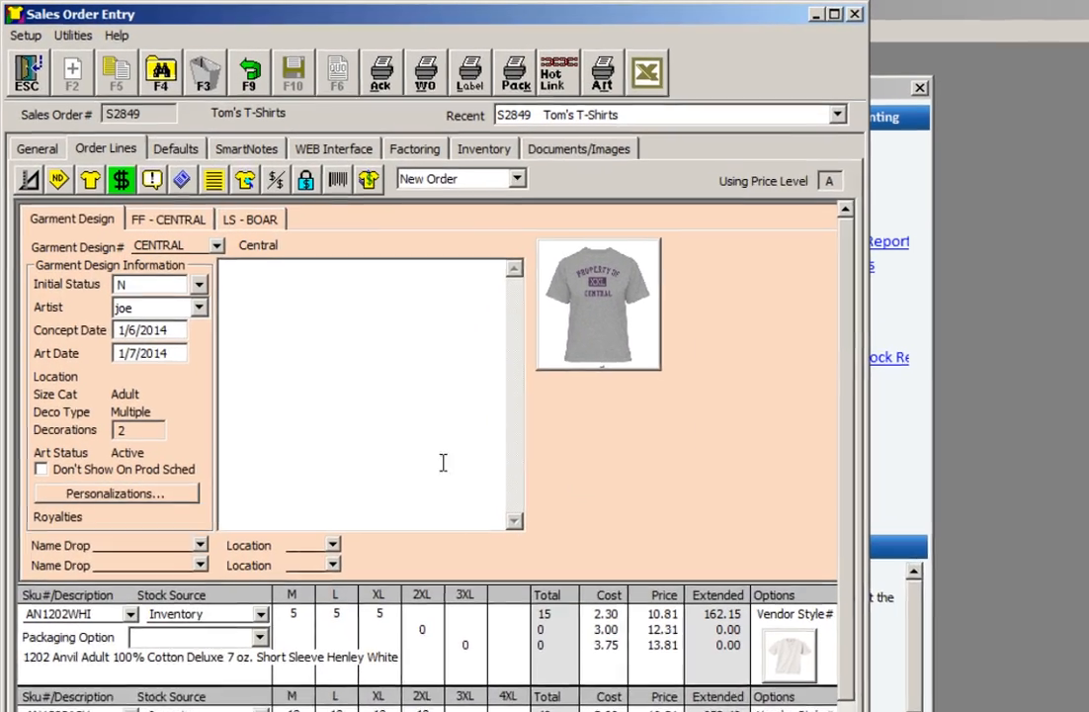
Examine the available order types and the CENTRAL design's personalizations for each garment
{"action": "left_click", "coordinate": [515, 179]}
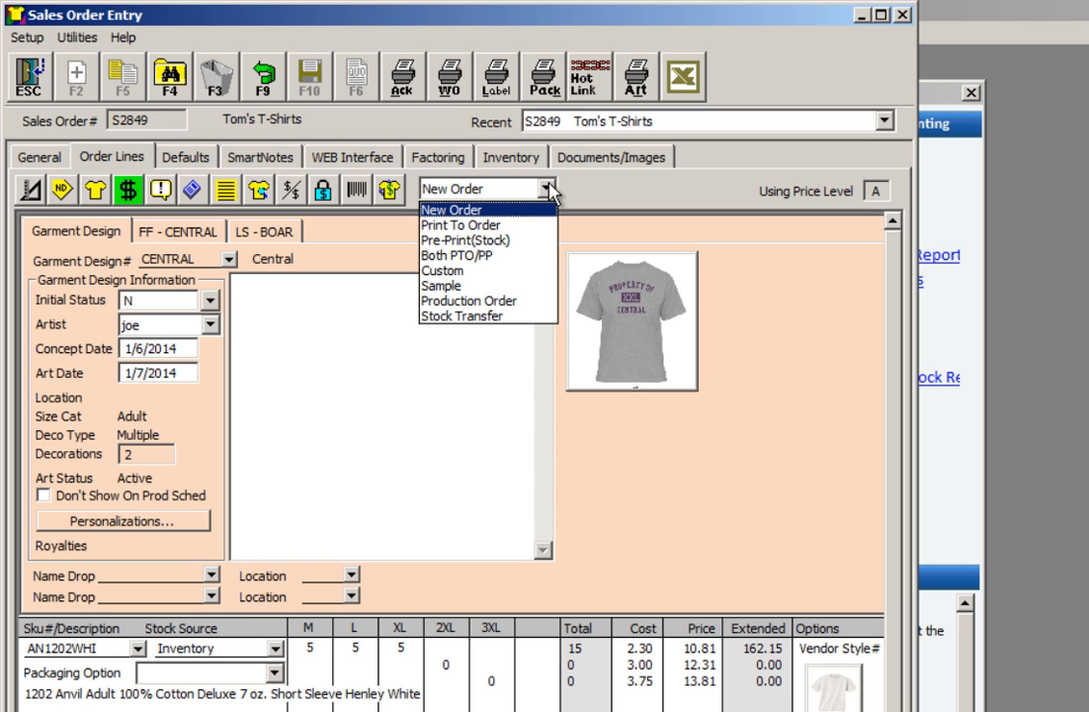
{"action": "left_click", "coordinate": [672, 564]}
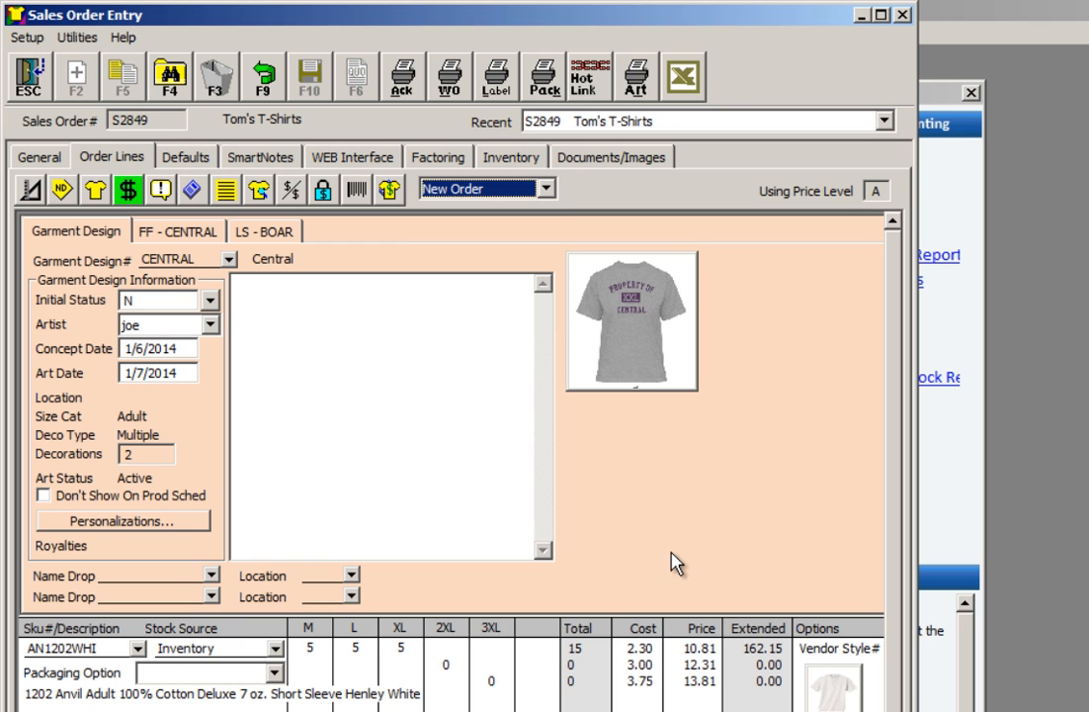
{"action": "left_click", "coordinate": [177, 524]}
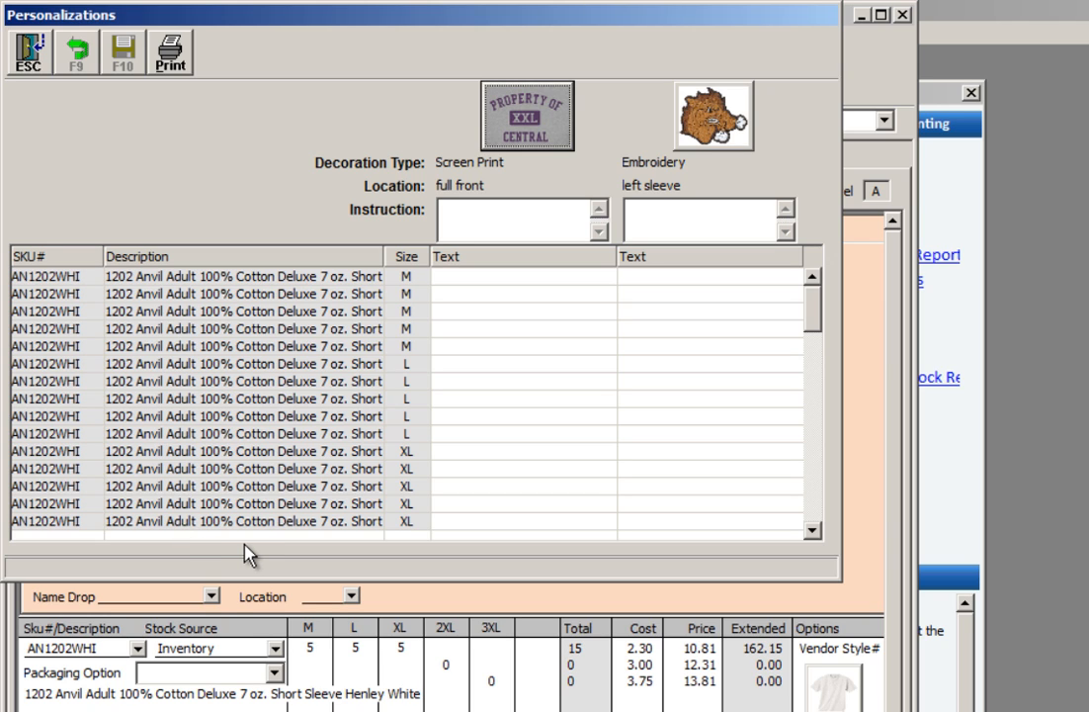
{"action": "key", "text": "Escape"}
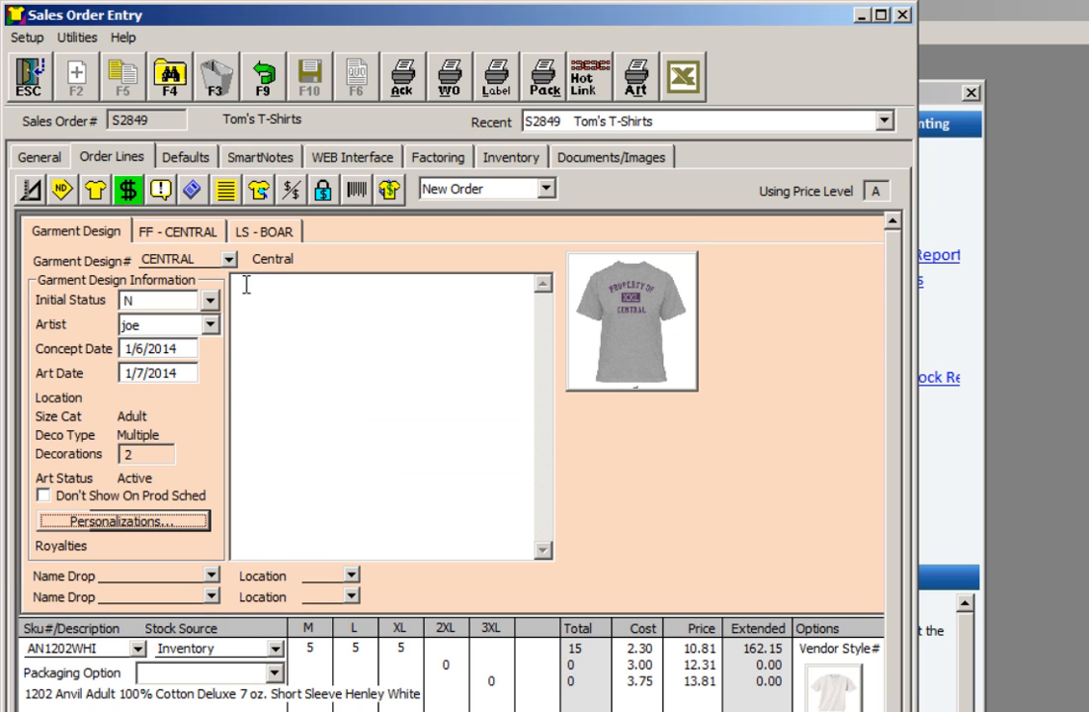
Add name drop STR104 to the CENTRAL garment design at location LC
{"action": "left_click", "coordinate": [211, 574]}
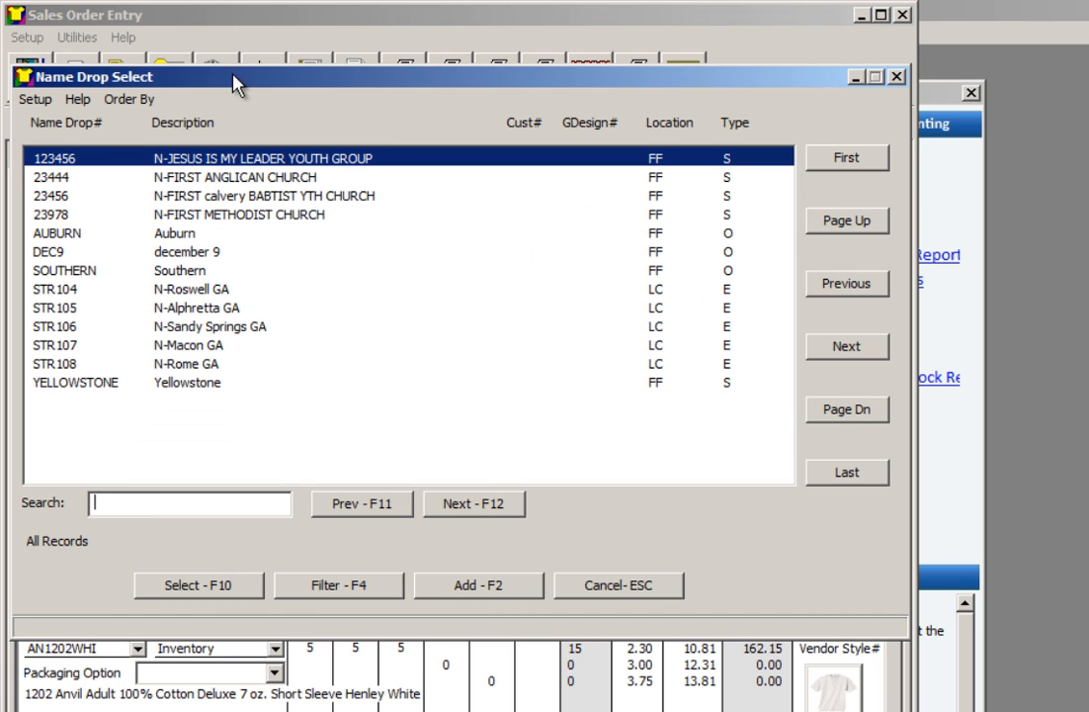
{"action": "left_click", "coordinate": [896, 77]}
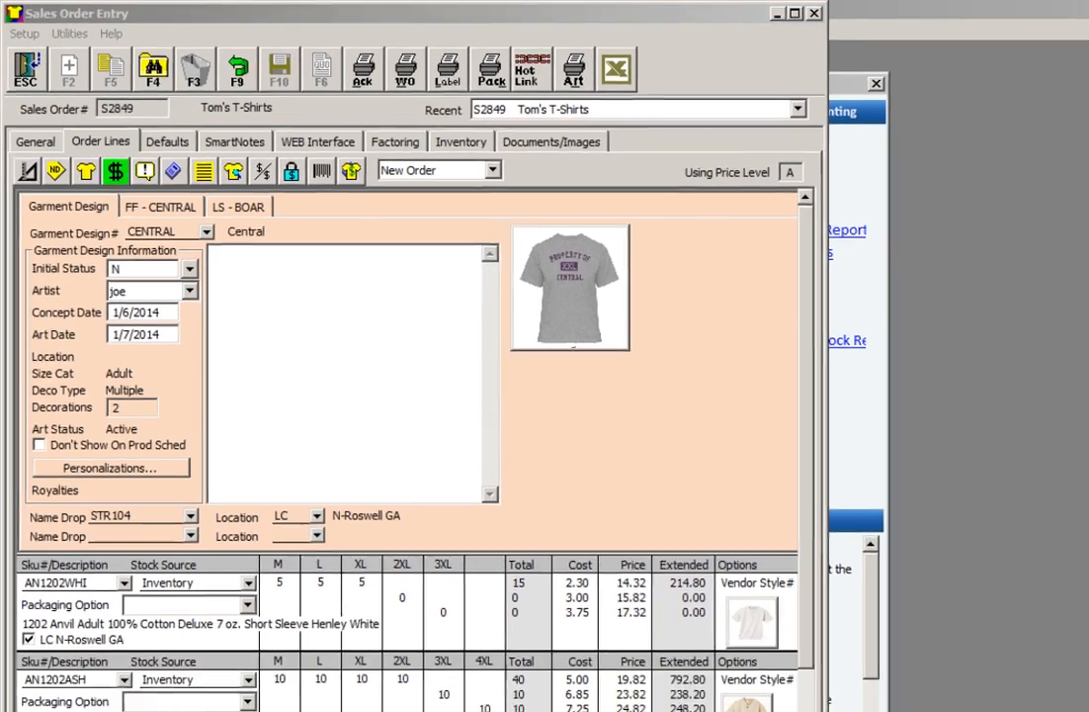
Examine the order's available ship via codes and prepayment options without changing them
{"action": "left_click", "coordinate": [685, 704]}
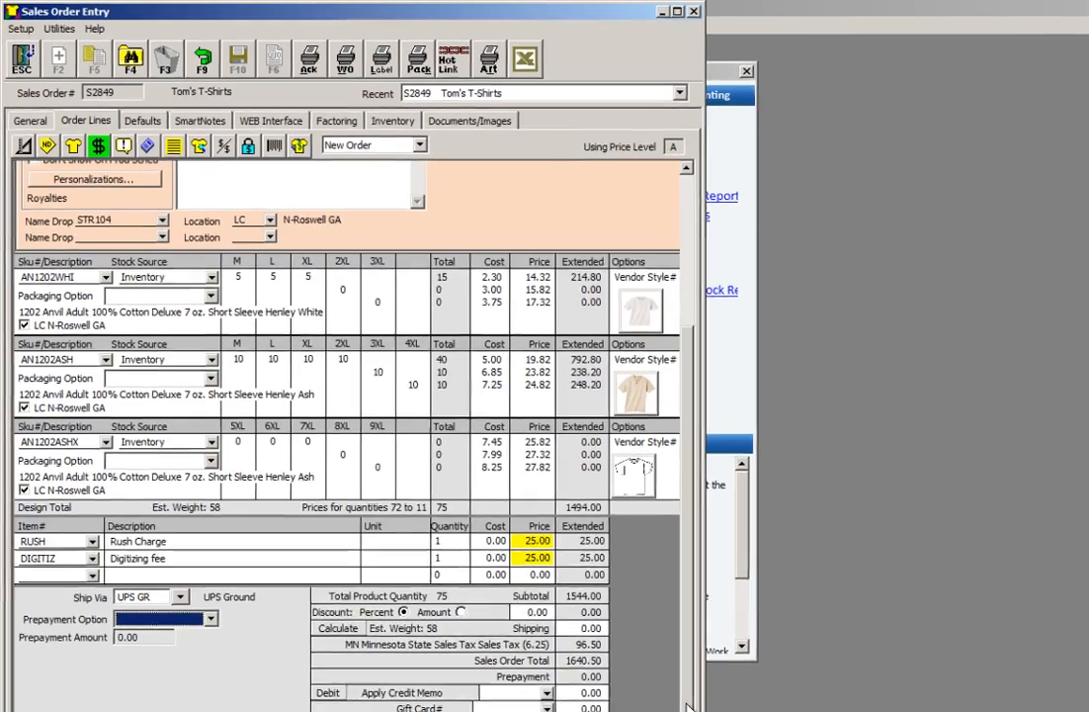
{"action": "left_click", "coordinate": [172, 570]}
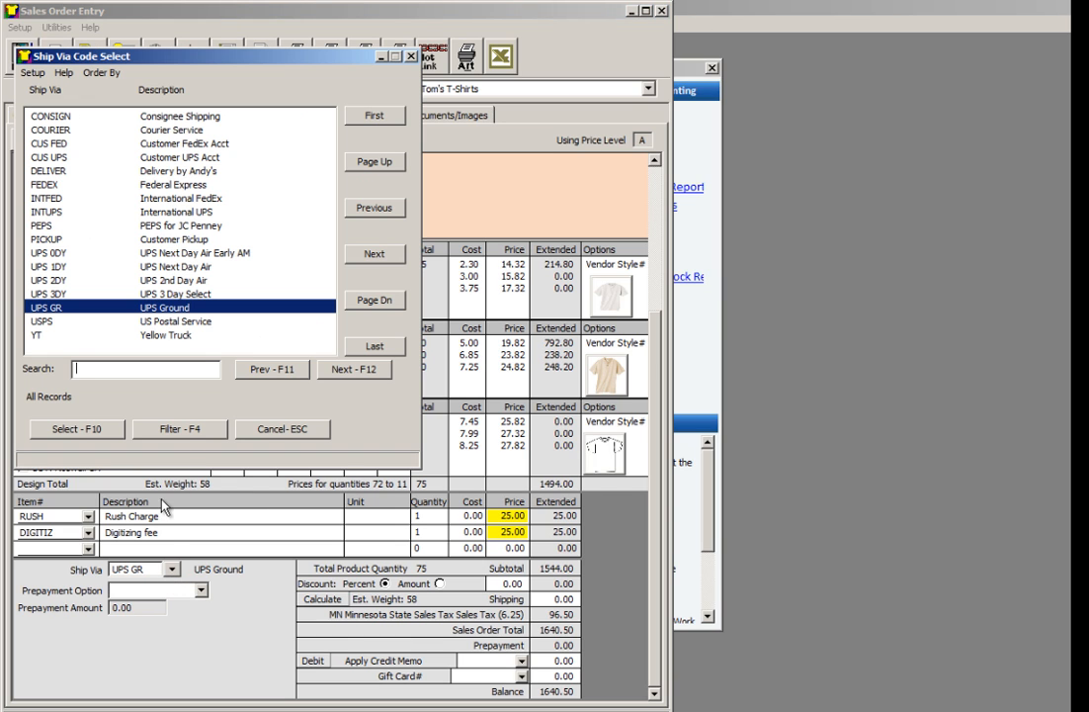
{"action": "left_click", "coordinate": [267, 431]}
{"action": "left_click", "coordinate": [201, 591]}
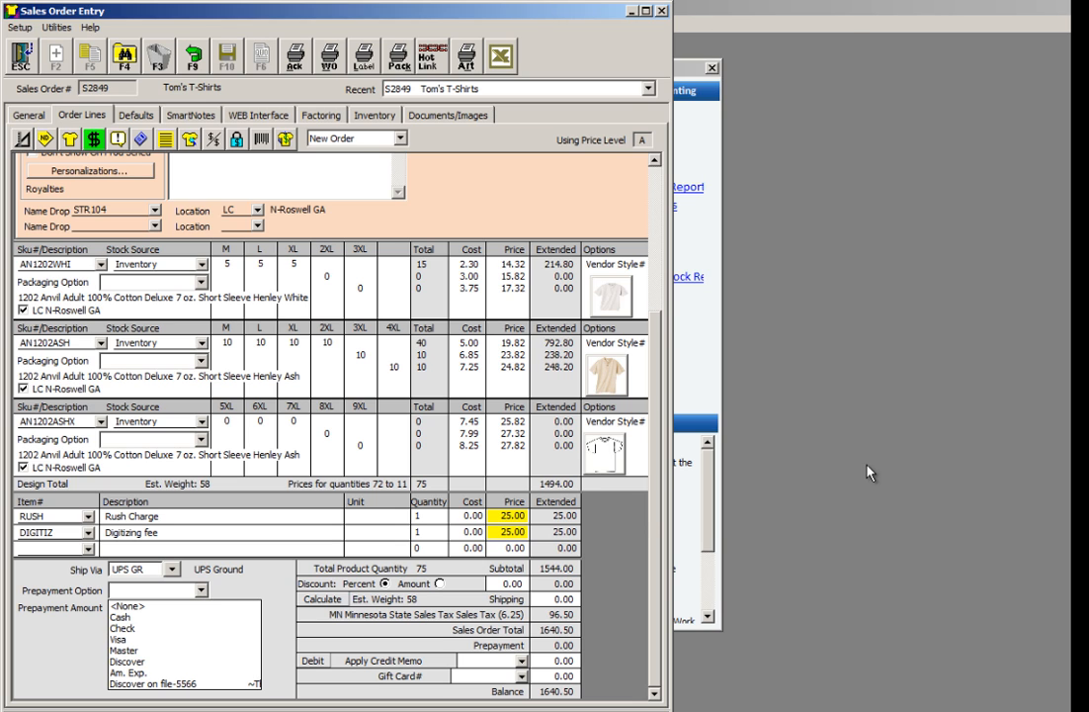
{"action": "left_click", "coordinate": [962, 432]}
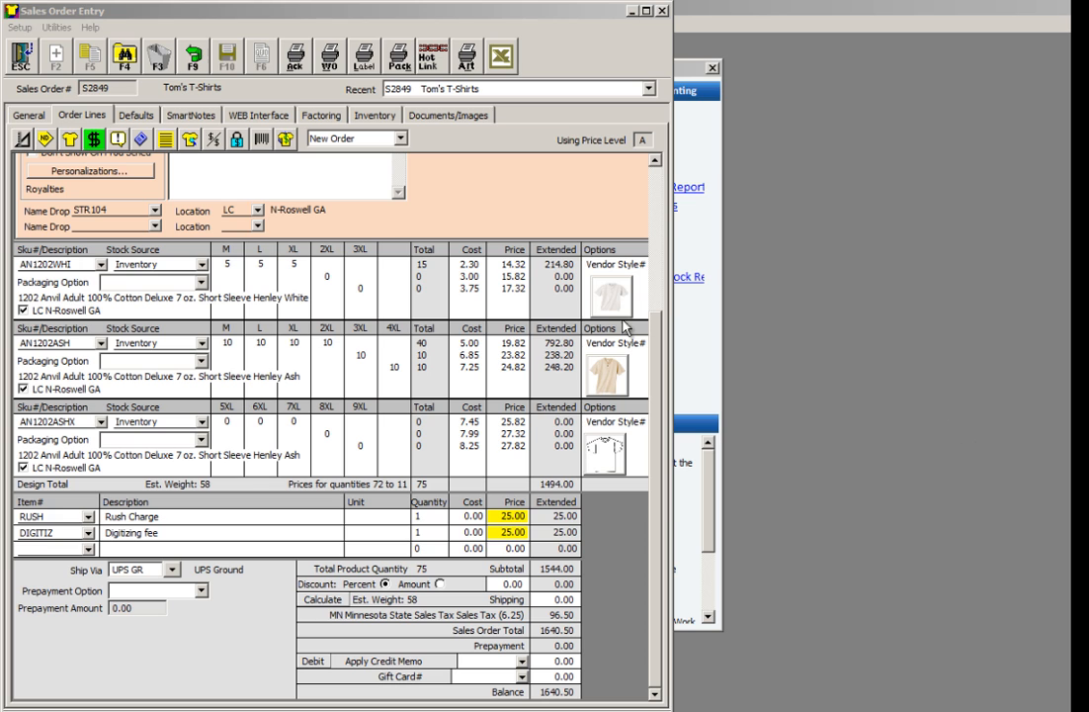
Print one copy of the order's acknowledgement to Precise PDF Output using the demo memorized report
{"action": "left_click", "coordinate": [295, 59]}
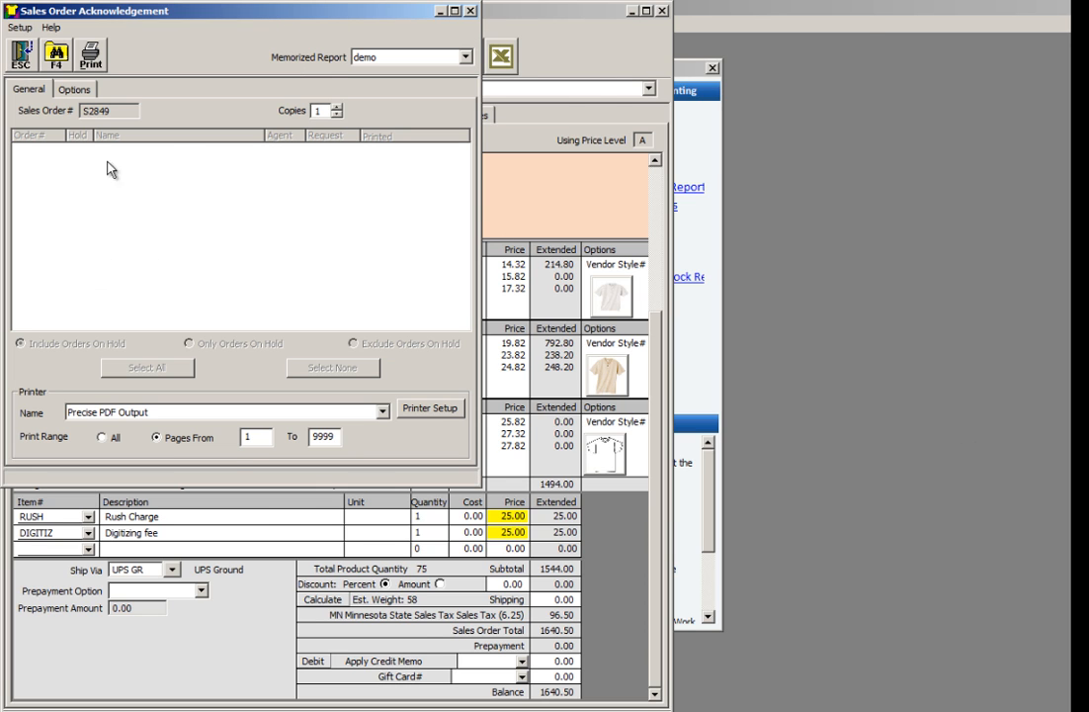
{"action": "left_click", "coordinate": [90, 56]}
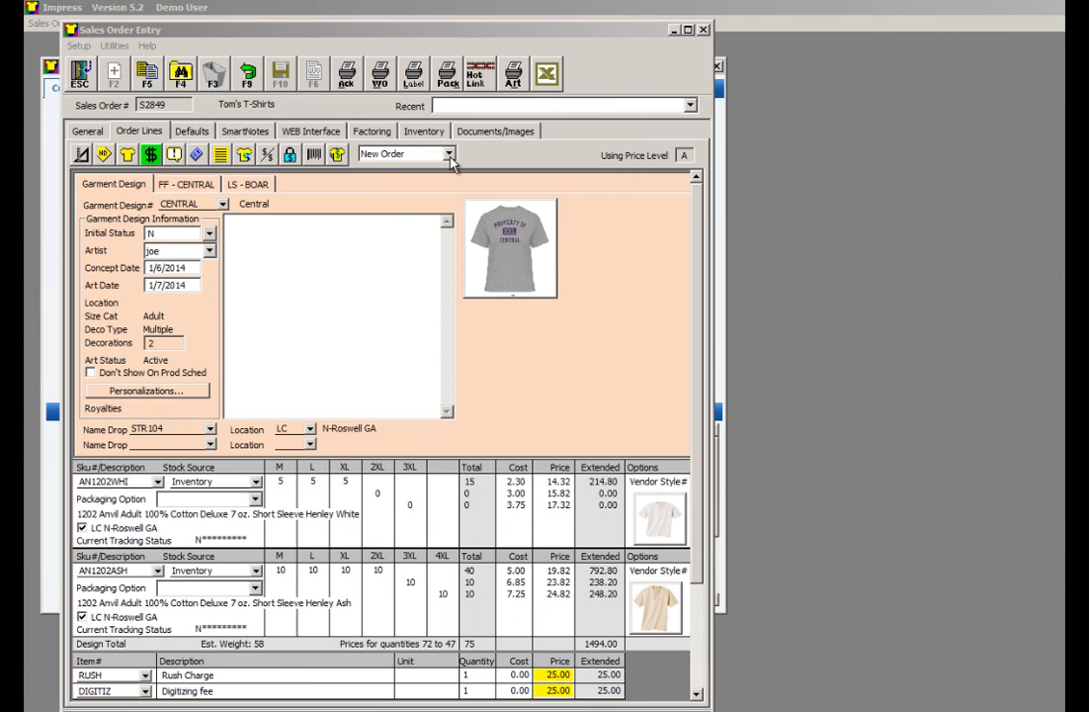
Open the work order printing setup for the sales order and exclude the Line 8 "received" prompt from printing
{"action": "left_click", "coordinate": [379, 76]}
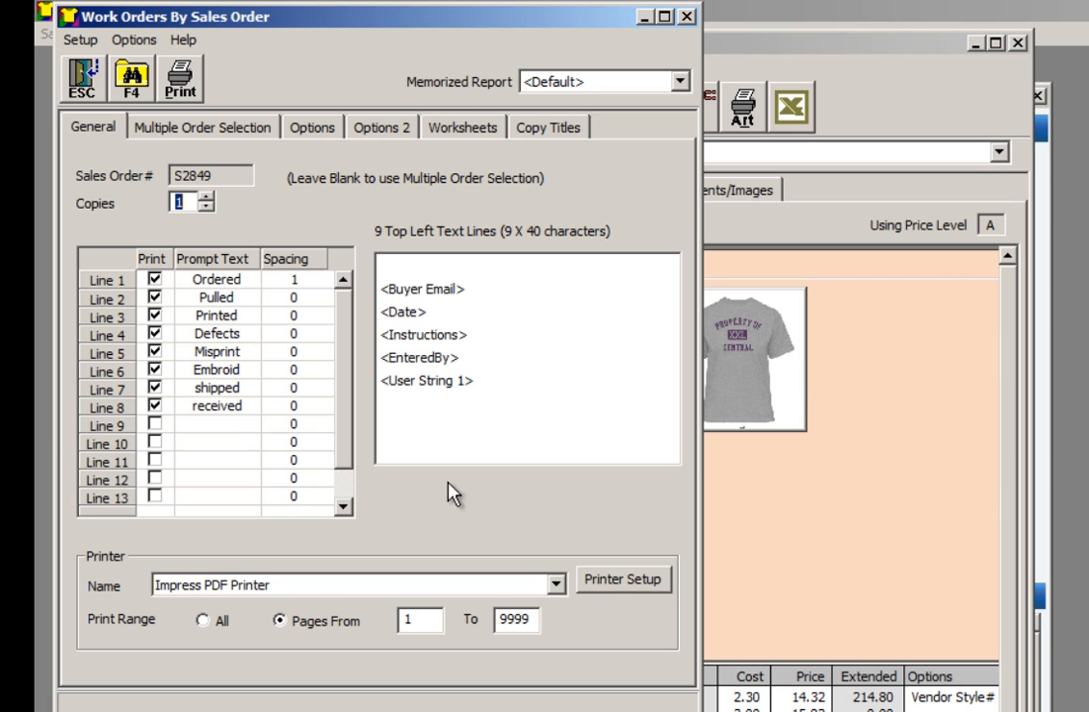
{"action": "left_click", "coordinate": [155, 406]}
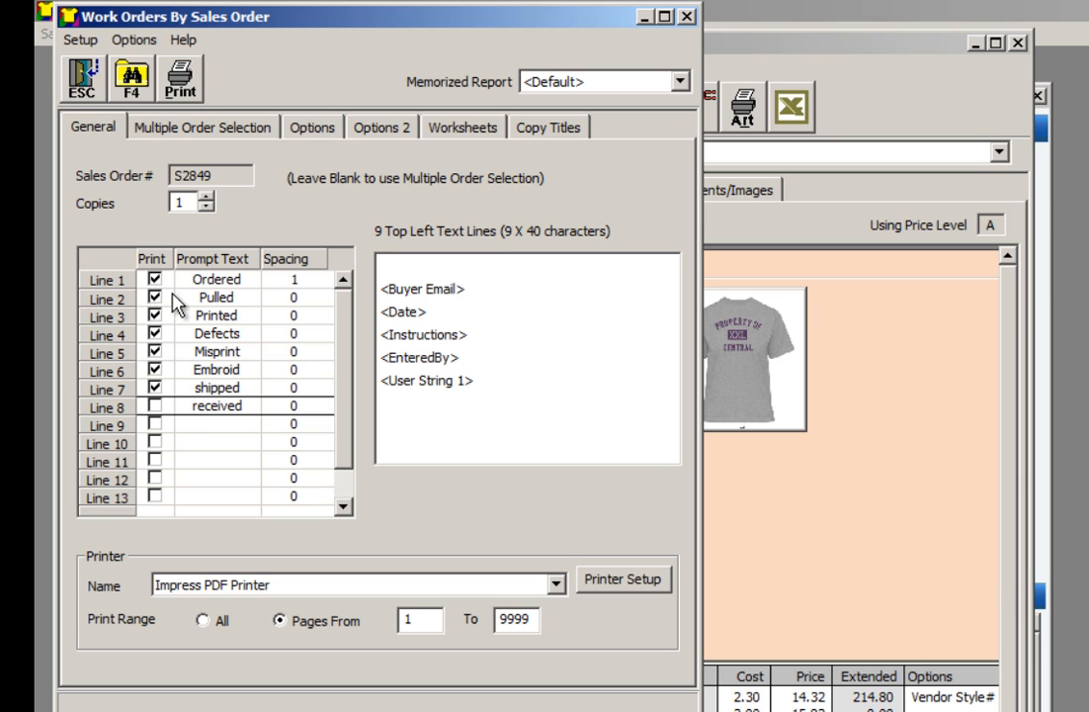
Examine the work order's printing options, design image settings and memorized reports, including Print Design Instructions and Don't Print Images
{"action": "left_click", "coordinate": [299, 132]}
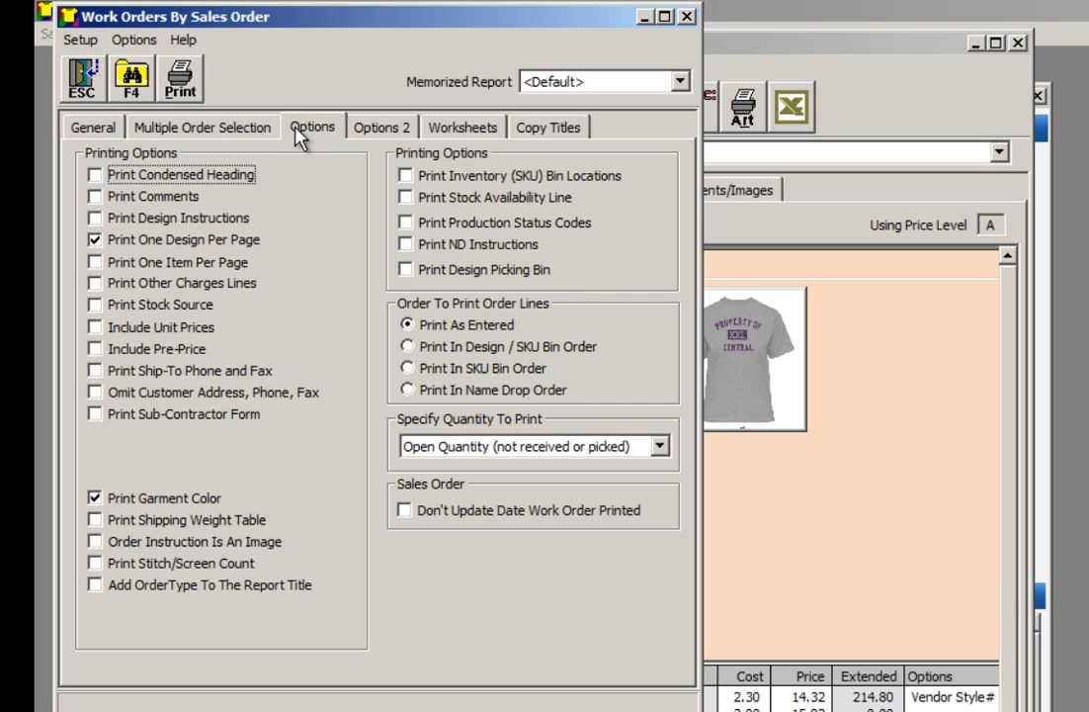
{"action": "left_click", "coordinate": [169, 222]}
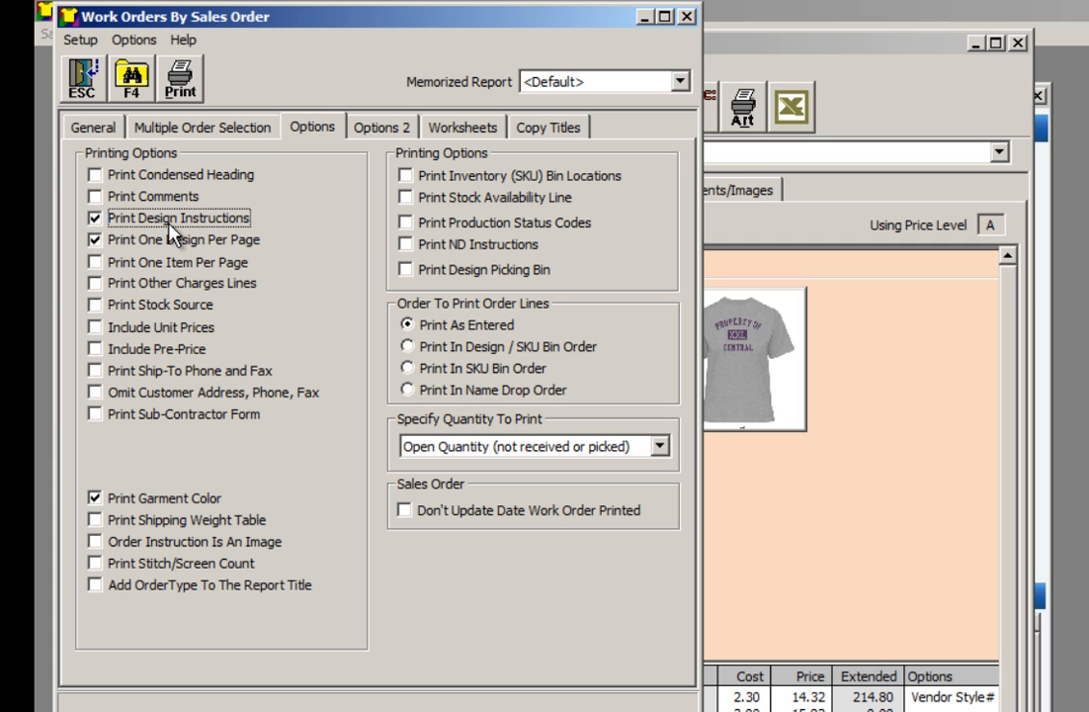
{"action": "left_click", "coordinate": [169, 226]}
{"action": "left_click", "coordinate": [377, 131]}
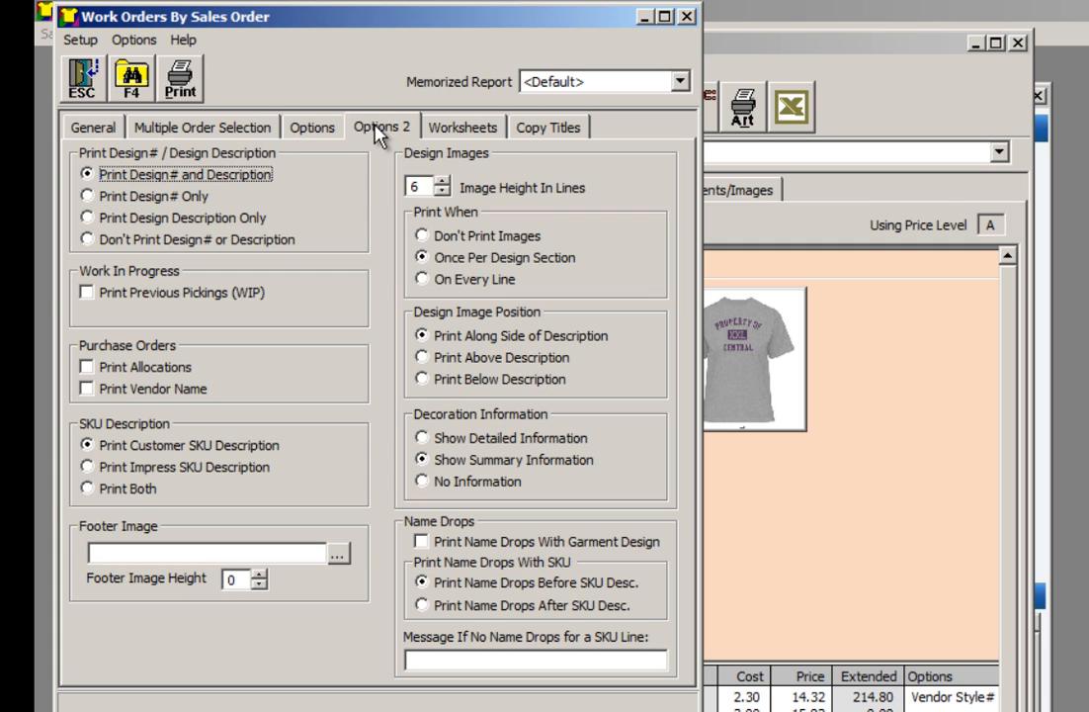
{"action": "left_click", "coordinate": [450, 237]}
{"action": "left_click", "coordinate": [458, 259]}
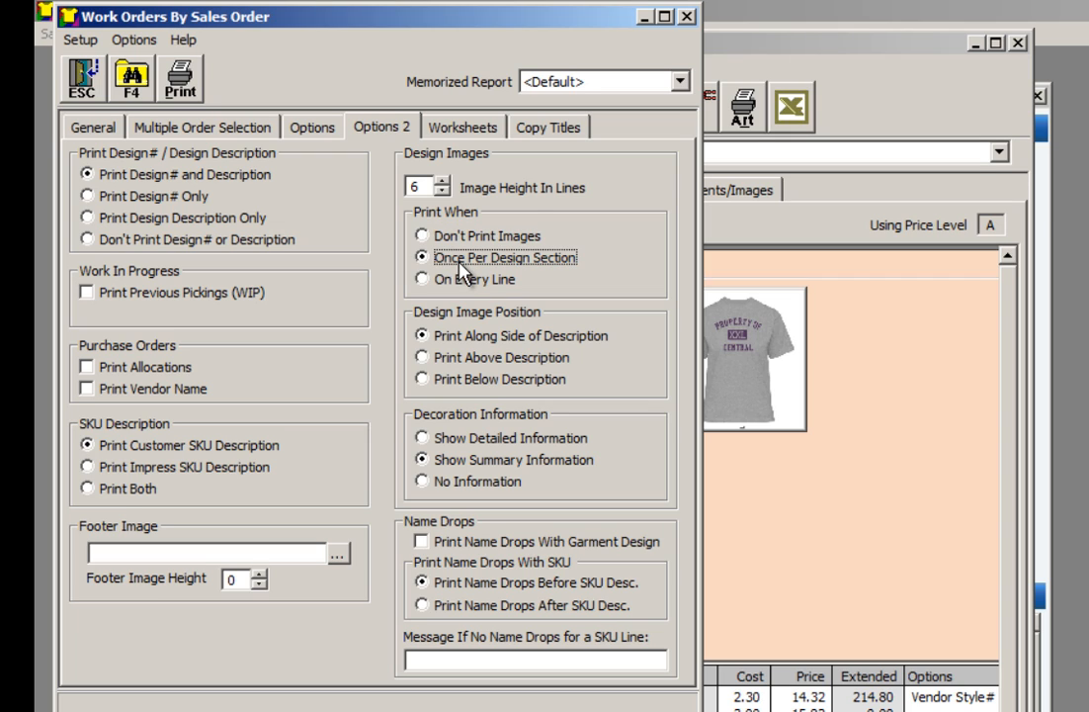
{"action": "left_click", "coordinate": [680, 83]}
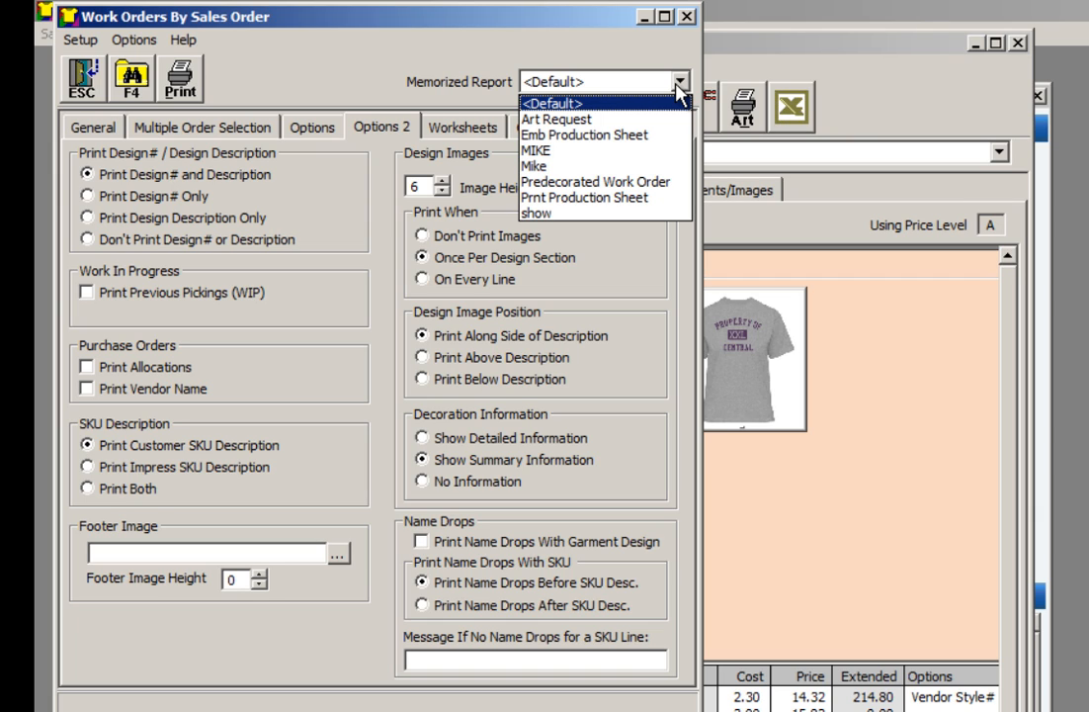
{"action": "left_click", "coordinate": [680, 87]}
Print the work order to PDF and review its pages through the embroidery worksheet at 75% zoom in Adobe Reader
{"action": "left_click", "coordinate": [180, 79]}
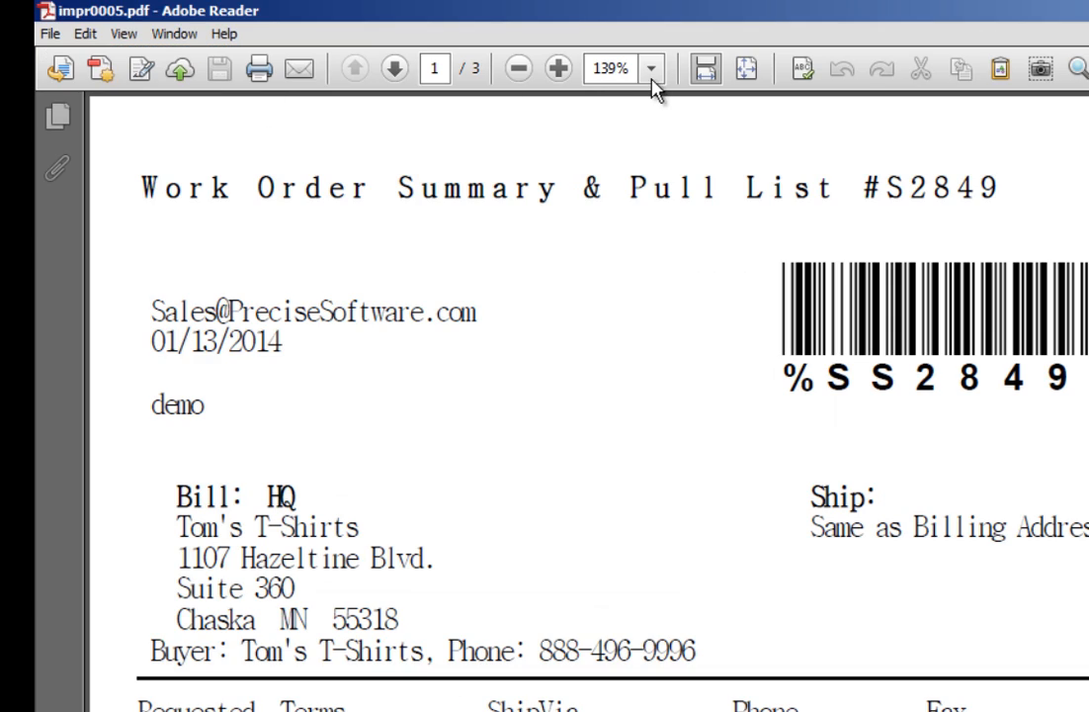
{"action": "left_click", "coordinate": [651, 77]}
{"action": "left_click", "coordinate": [702, 182]}
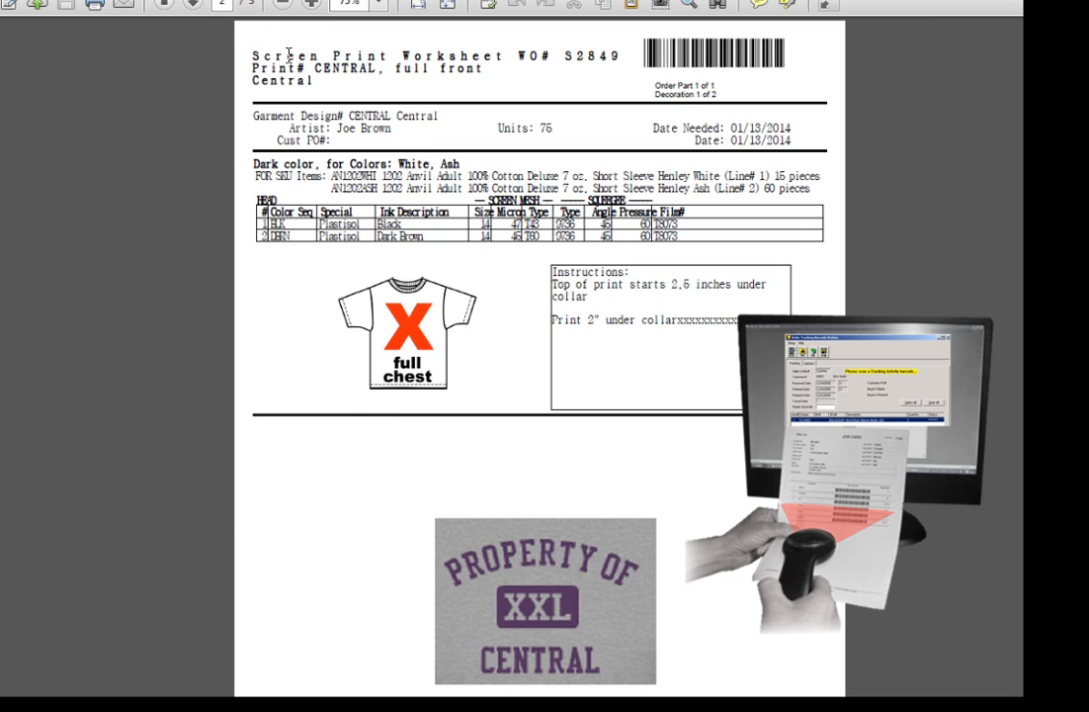
{"action": "left_click", "coordinate": [191, 8]}
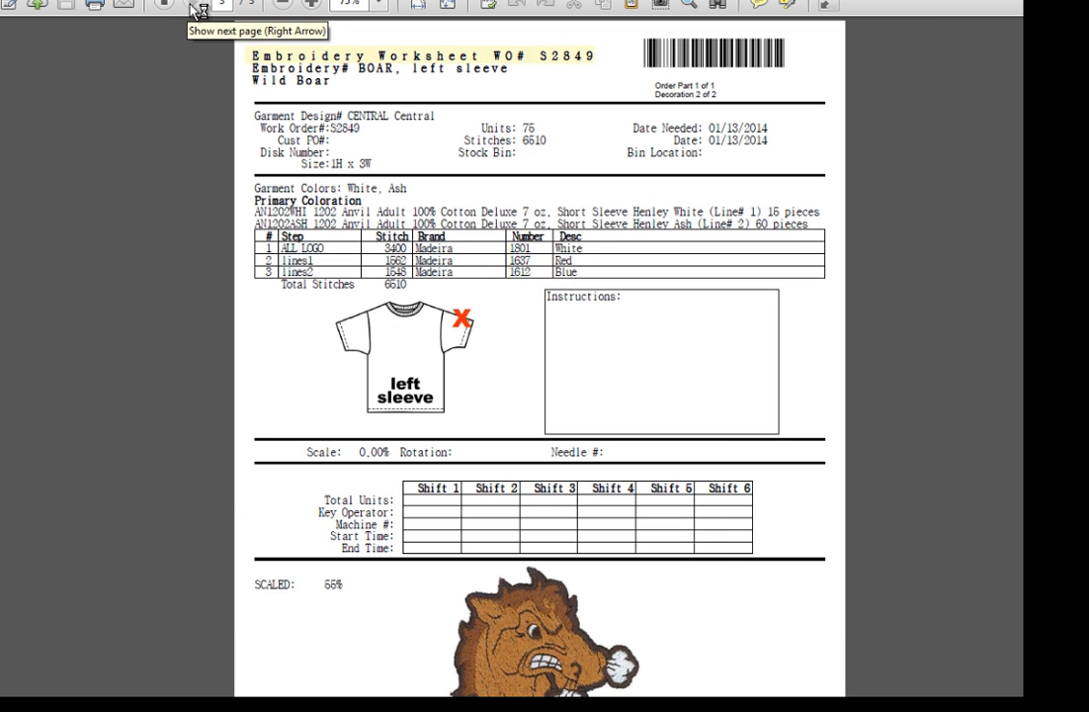